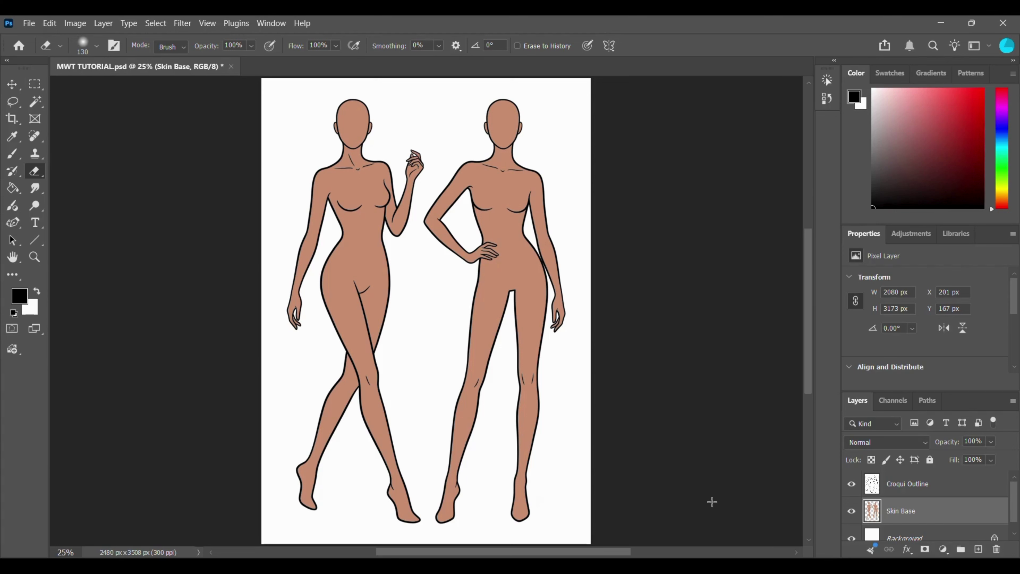
Add a layer named "Skin Shadows" directly above Skin Base and set its blend mode to Multiply.
click(978, 550)
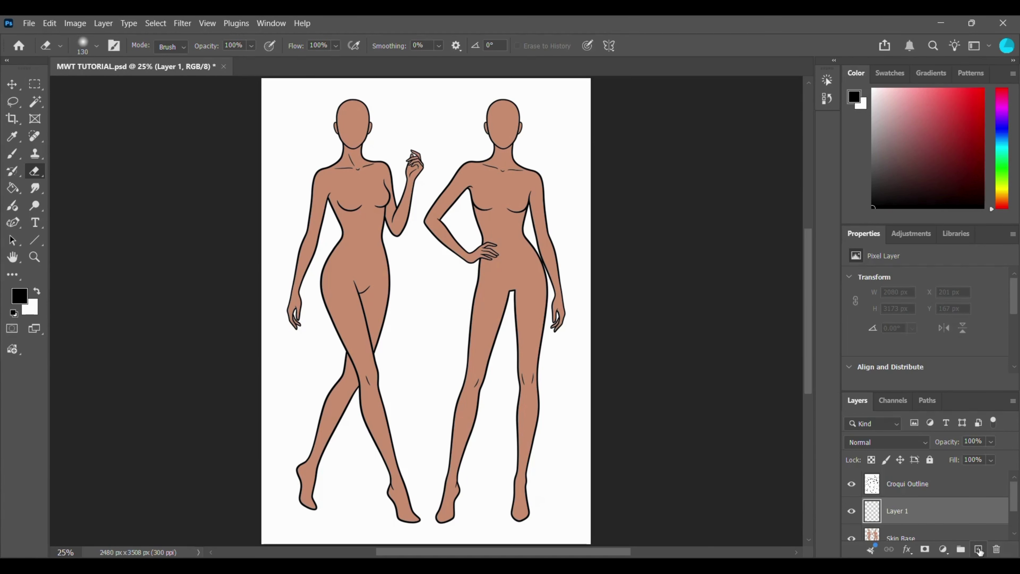
double_click(898, 511)
key(BackSpace)
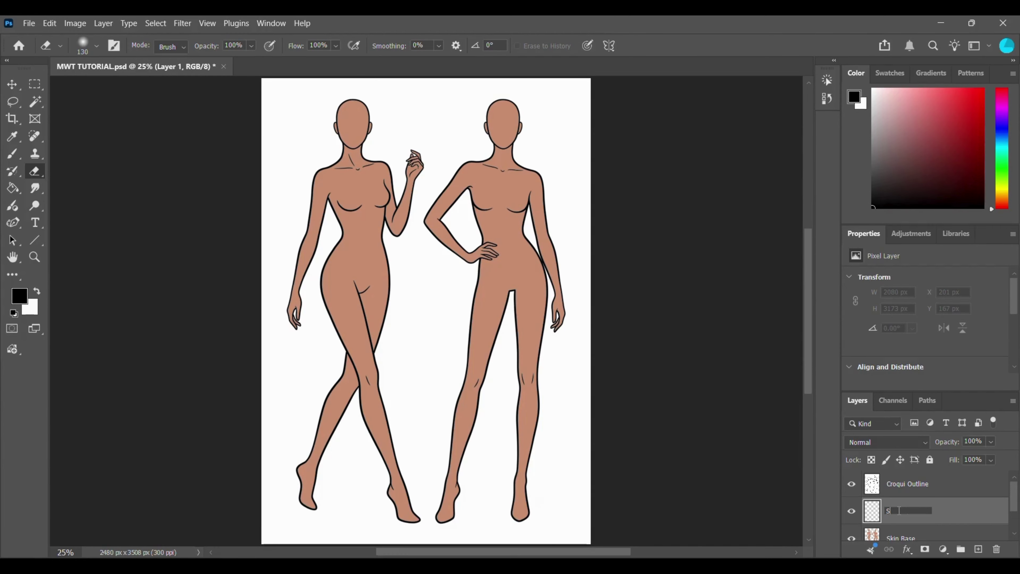
text(Skin Shadows)
key(Return)
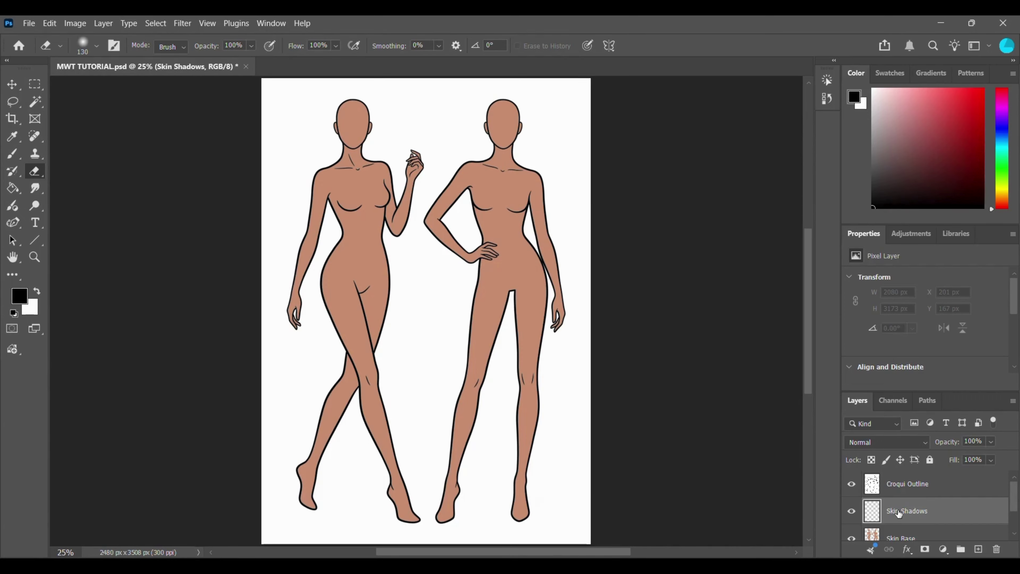
click(921, 447)
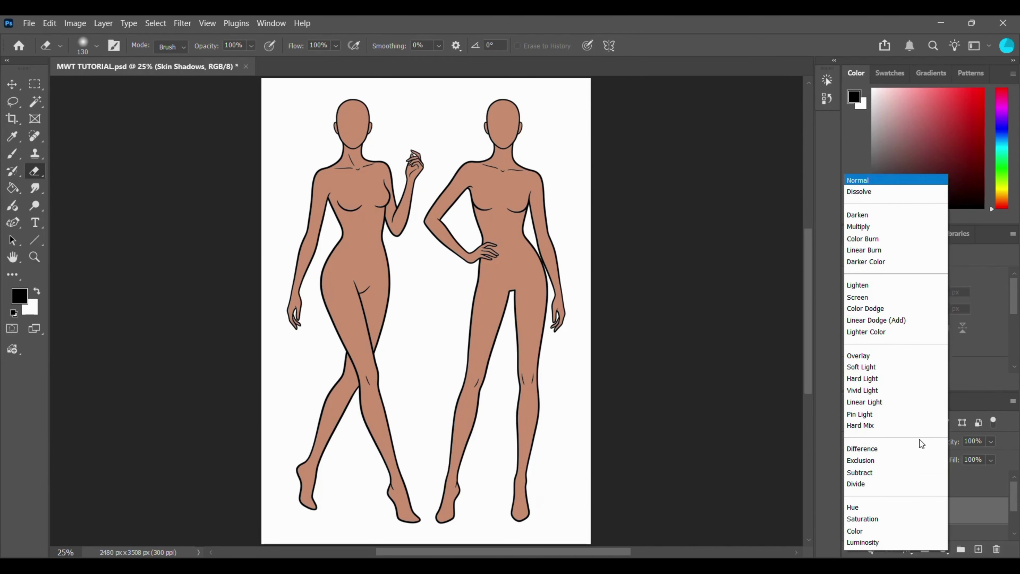
click(890, 226)
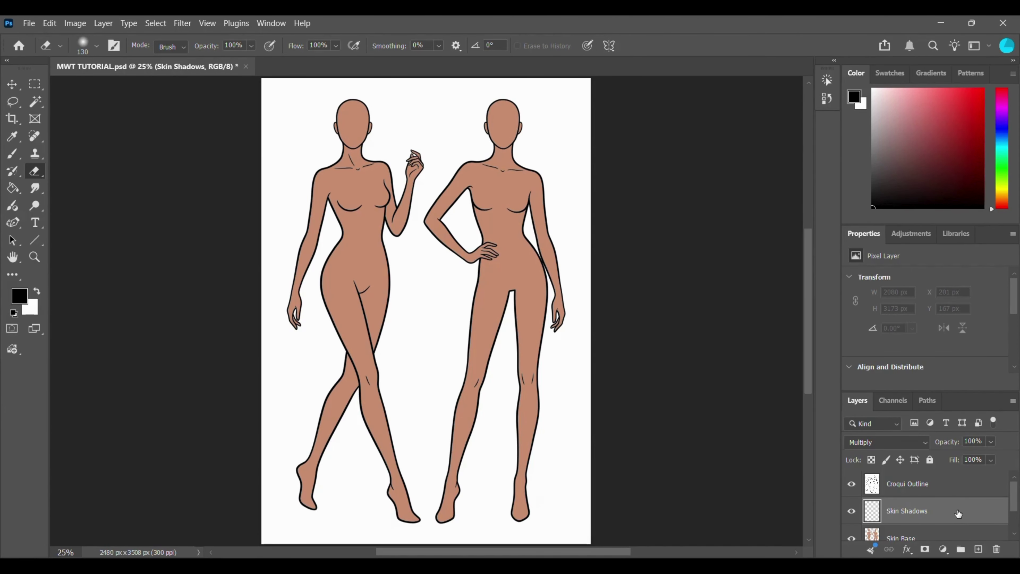
Set the foreground color to #925b4a and make the Brush tool active.
click(13, 154)
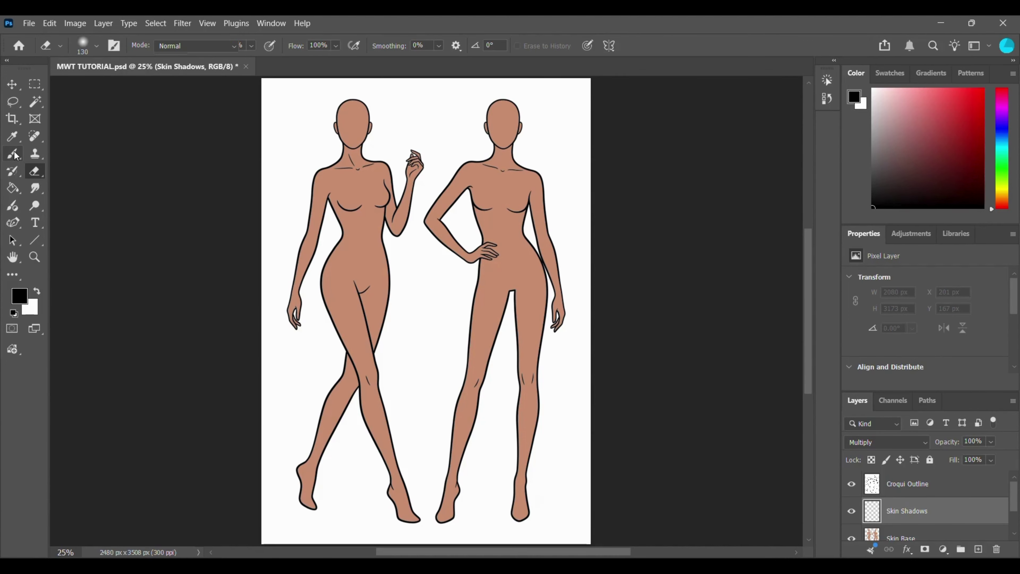
click(19, 295)
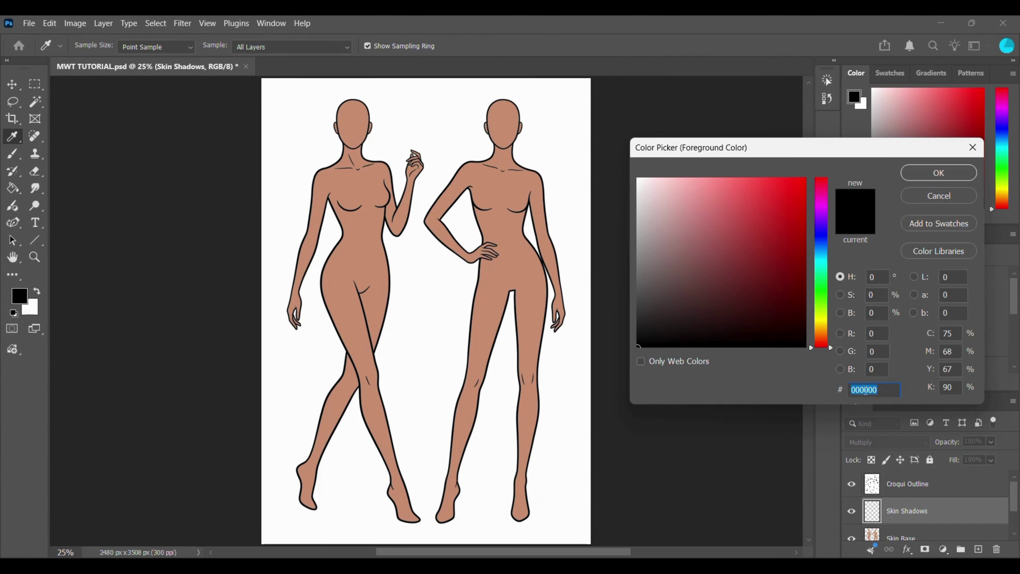
key(BackSpace)
text(925b4a)
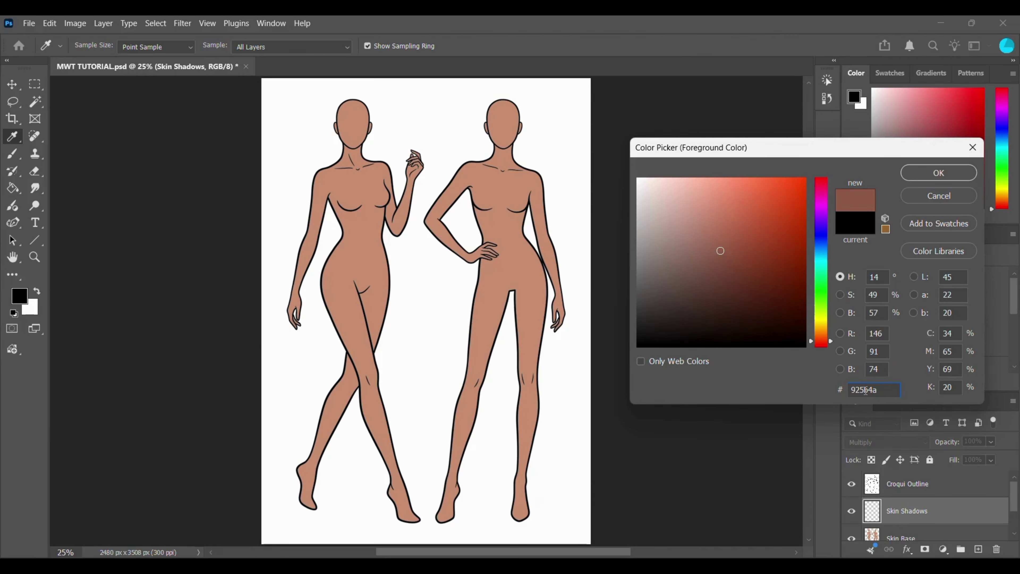
click(939, 172)
key(b)
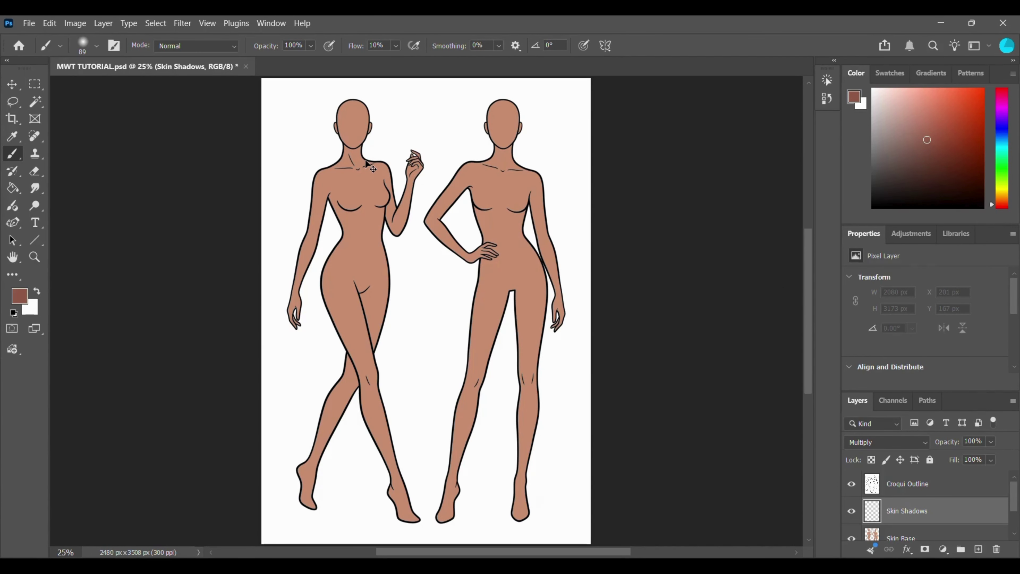
Brush a trial shadow down the first figure's head, neck, shoulder and raised arm on the Skin Shadows layer.
key(ctrl+plus)
key(ctrl+plus)
scroll(339, 159, up, 3)
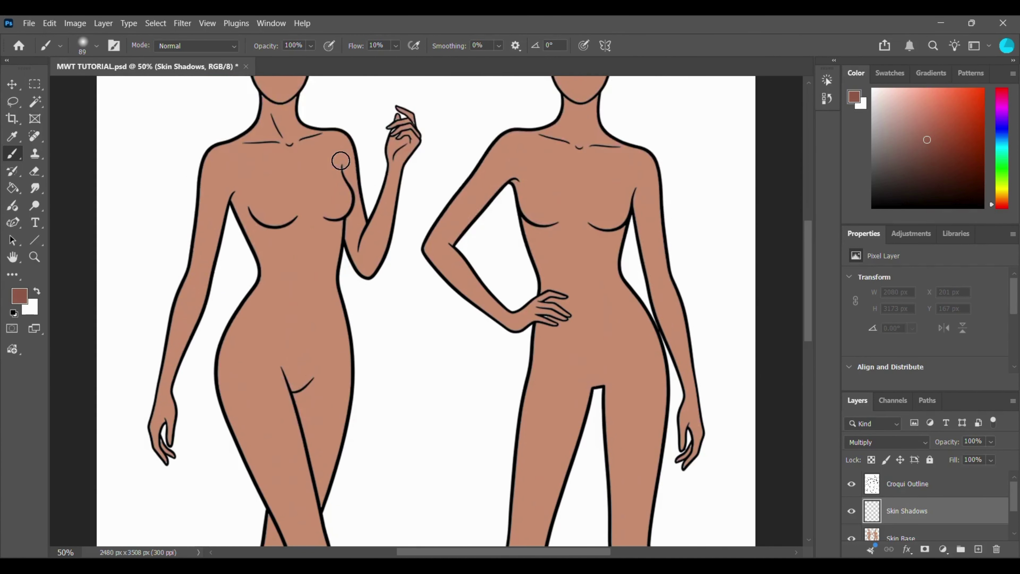
scroll(341, 160, up, 3)
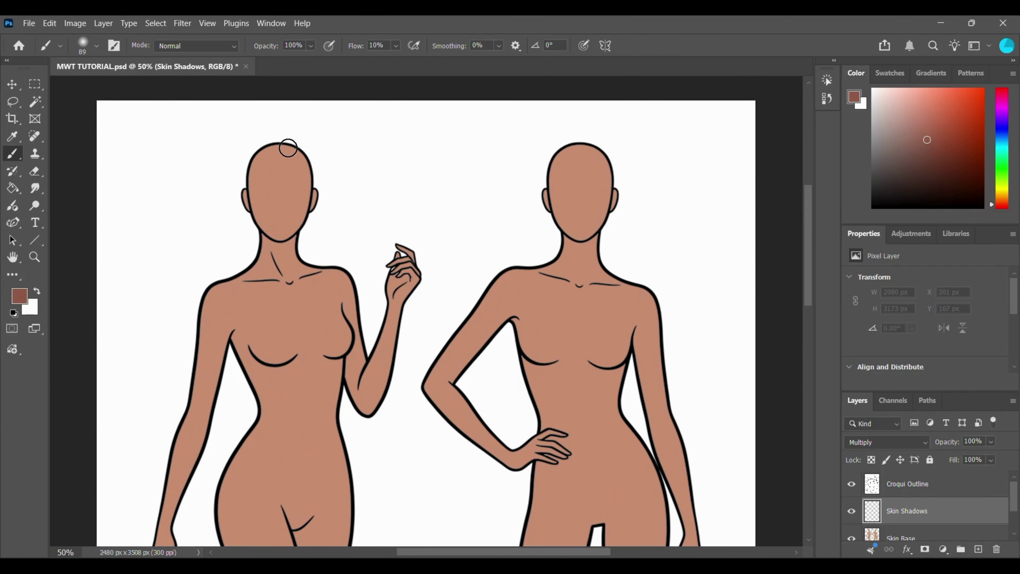
mouse_move(286, 150)
mouse_down()
mouse_move(306, 217)
mouse_move(289, 151)
mouse_move(306, 257)
mouse_move(291, 238)
mouse_move(331, 267)
mouse_move(355, 310)
mouse_move(344, 275)
mouse_move(371, 374)
mouse_move(360, 366)
mouse_move(382, 350)
mouse_move(379, 262)
mouse_move(401, 249)
mouse_move(388, 346)
mouse_move(404, 238)
mouse_move(381, 369)
mouse_move(377, 352)
mouse_move(394, 365)
mouse_up()
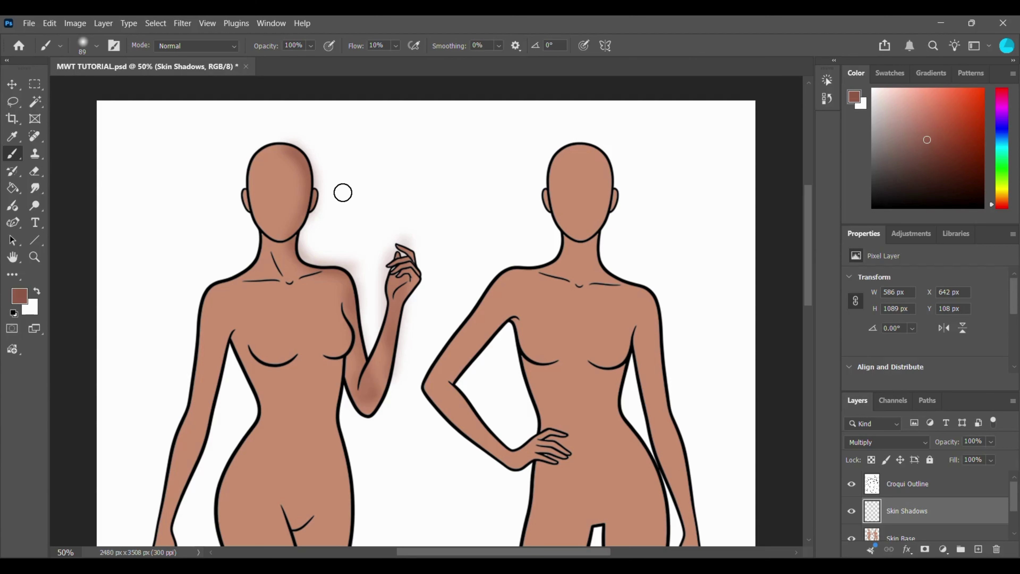
Erase the trial shadow from the first figure's head, shoulder and raised arm.
click(35, 172)
mouse_move(278, 151)
mouse_down()
mouse_move(317, 202)
mouse_move(288, 241)
mouse_move(296, 257)
mouse_move(344, 264)
mouse_move(372, 381)
mouse_move(398, 324)
mouse_move(385, 256)
mouse_move(408, 259)
mouse_move(383, 279)
mouse_up()
drag(338, 411, 246, 143)
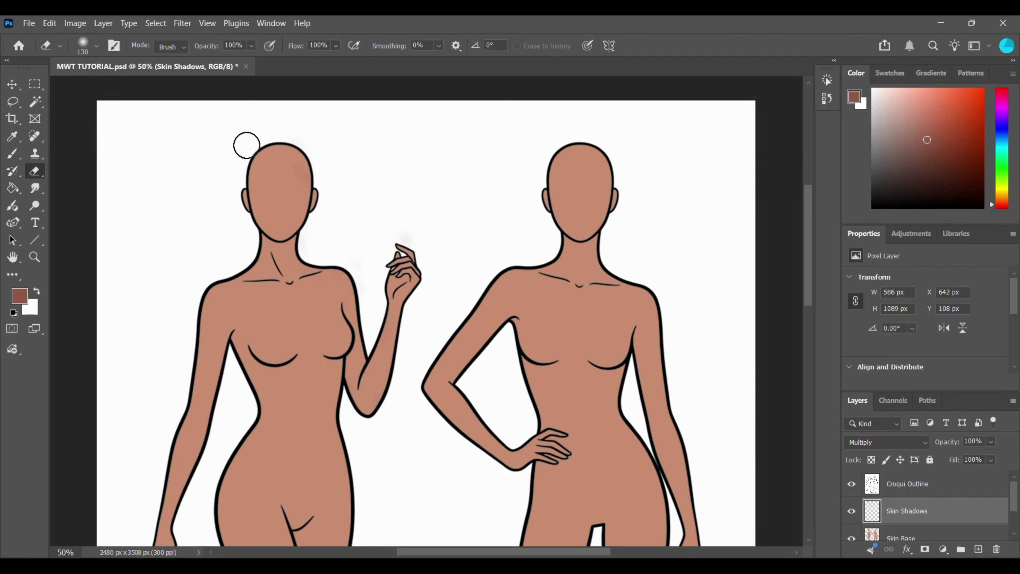
mouse_move(279, 343)
mouse_down()
mouse_move(279, 229)
mouse_move(337, 352)
mouse_move(329, 180)
mouse_move(363, 223)
mouse_up()
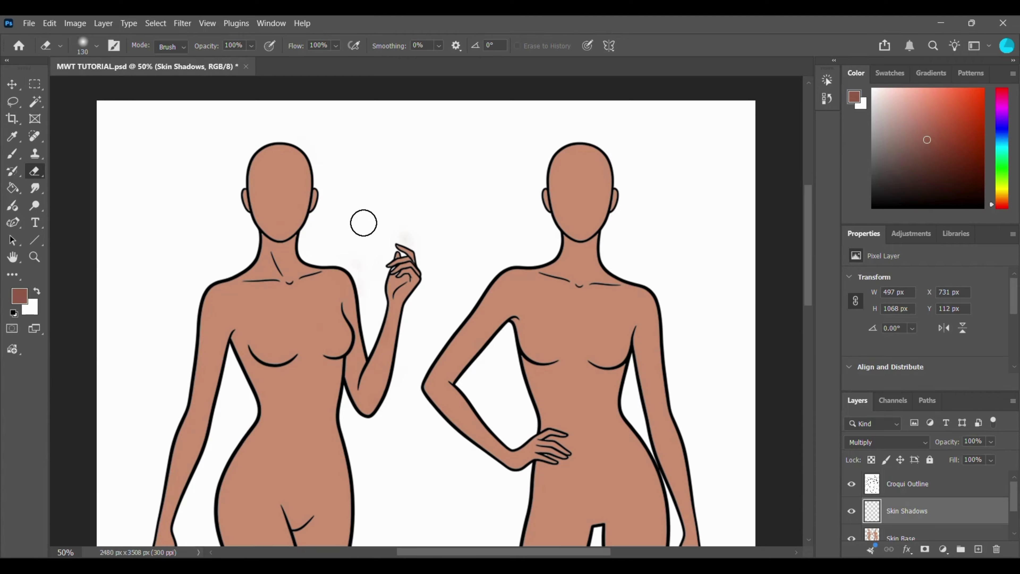
Clip the Skin Shadows layer to the Skin Base layer, with the Brush tool active.
click(15, 154)
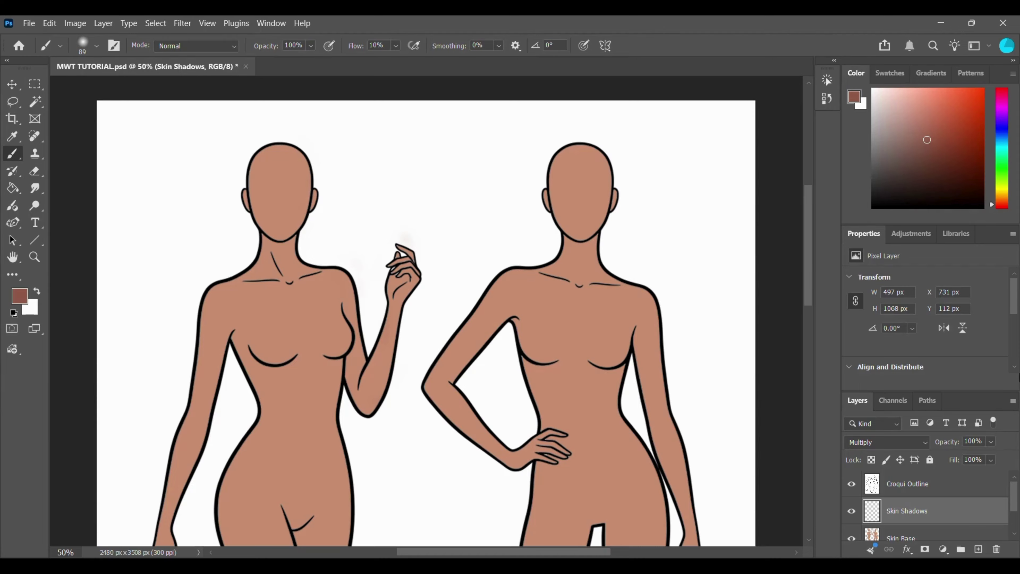
right_click(948, 511)
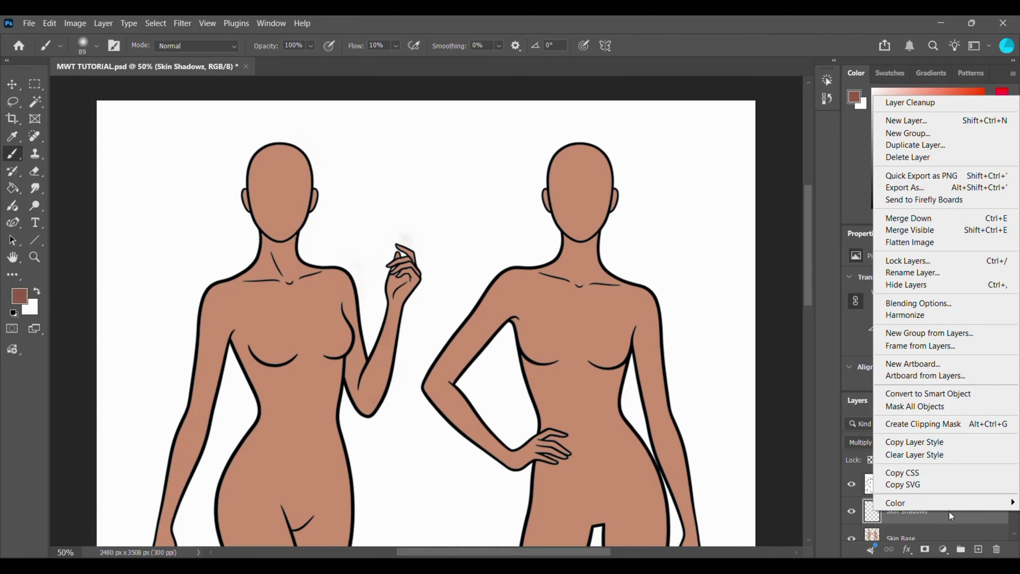
click(931, 423)
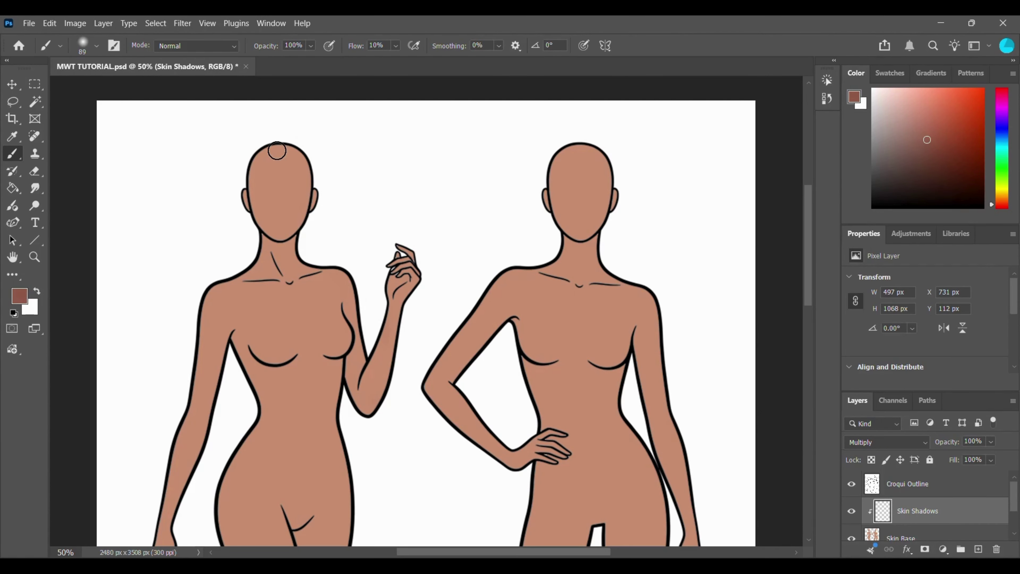
Try brushing loose shadow strokes over the first figure's head, chest, arms and waist on the clipped layer.
mouse_move(276, 150)
mouse_down()
mouse_move(248, 171)
mouse_move(287, 249)
mouse_move(307, 176)
mouse_move(253, 220)
mouse_move(316, 160)
mouse_move(298, 268)
mouse_move(220, 278)
mouse_move(337, 292)
mouse_up()
mouse_move(404, 241)
mouse_down()
mouse_move(345, 289)
mouse_move(341, 334)
mouse_move(374, 371)
mouse_move(351, 388)
mouse_move(335, 360)
mouse_move(261, 414)
mouse_move(194, 354)
mouse_move(205, 293)
mouse_up()
mouse_move(238, 205)
mouse_down()
mouse_move(238, 141)
mouse_move(296, 285)
mouse_move(356, 251)
mouse_move(372, 365)
mouse_move(396, 422)
mouse_up()
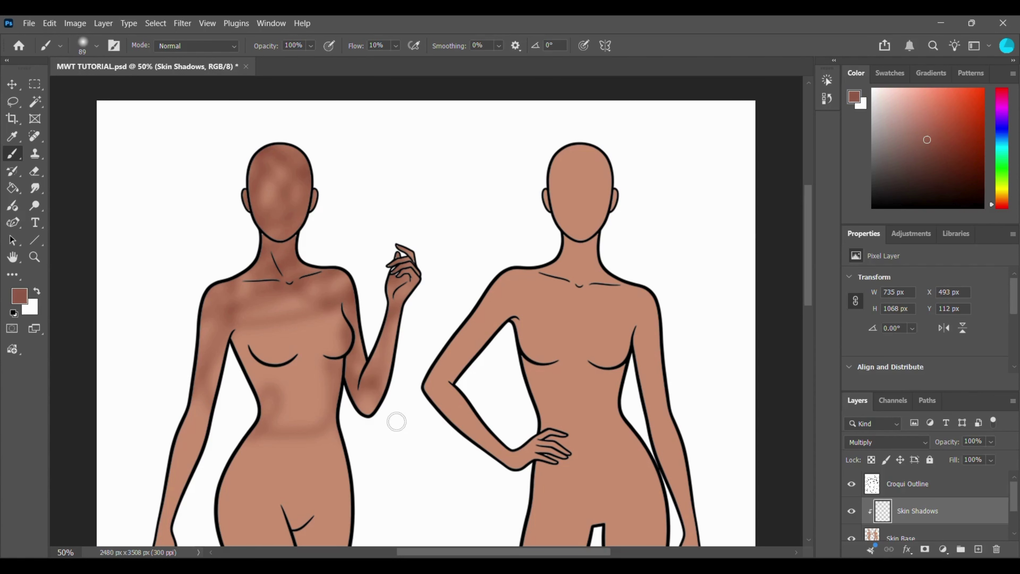
Undo the loose test strokes on the first figure.
click(35, 173)
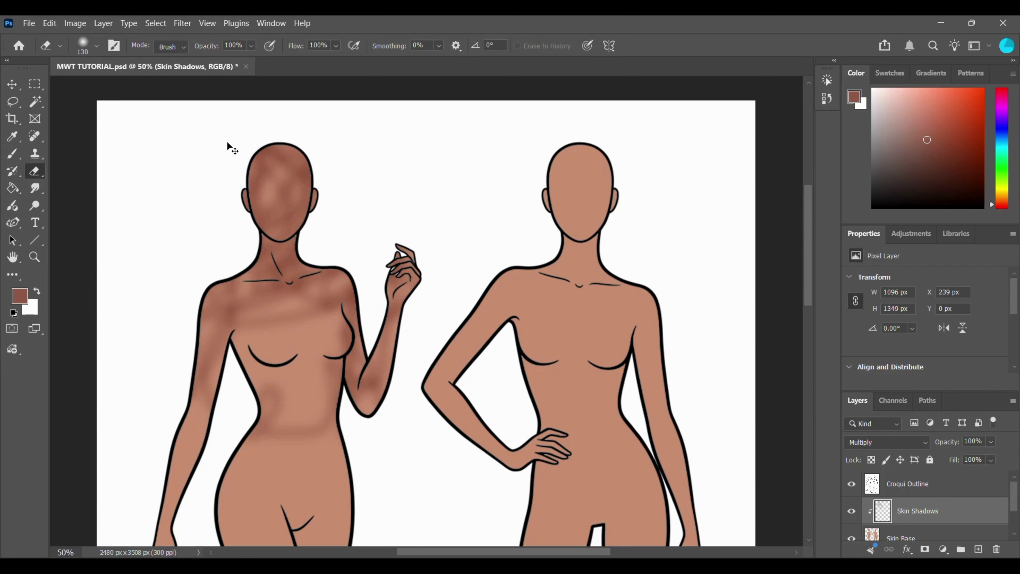
key(ctrl+z)
key(ctrl+z)
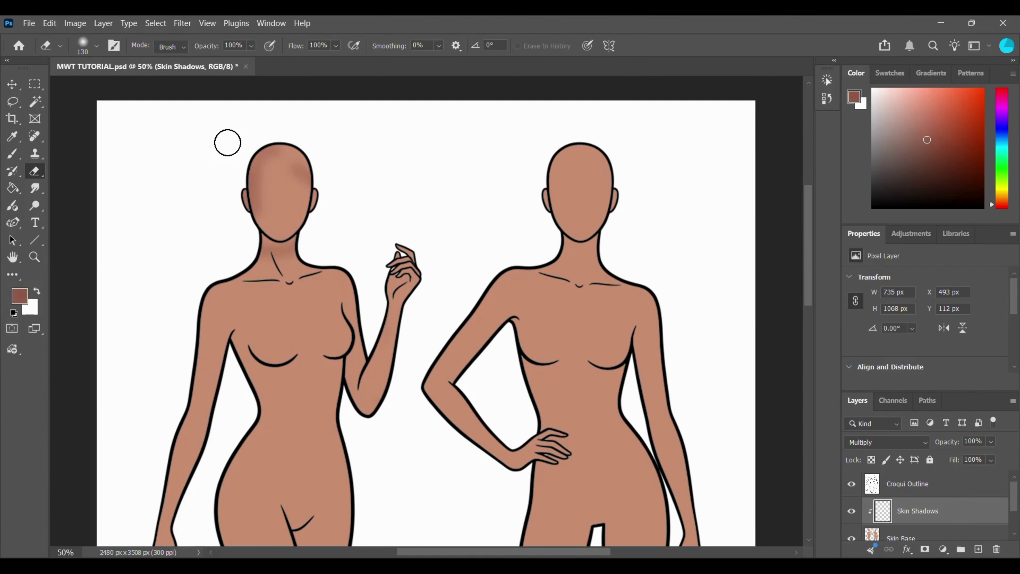
key(ctrl+z)
key(ctrl+z)
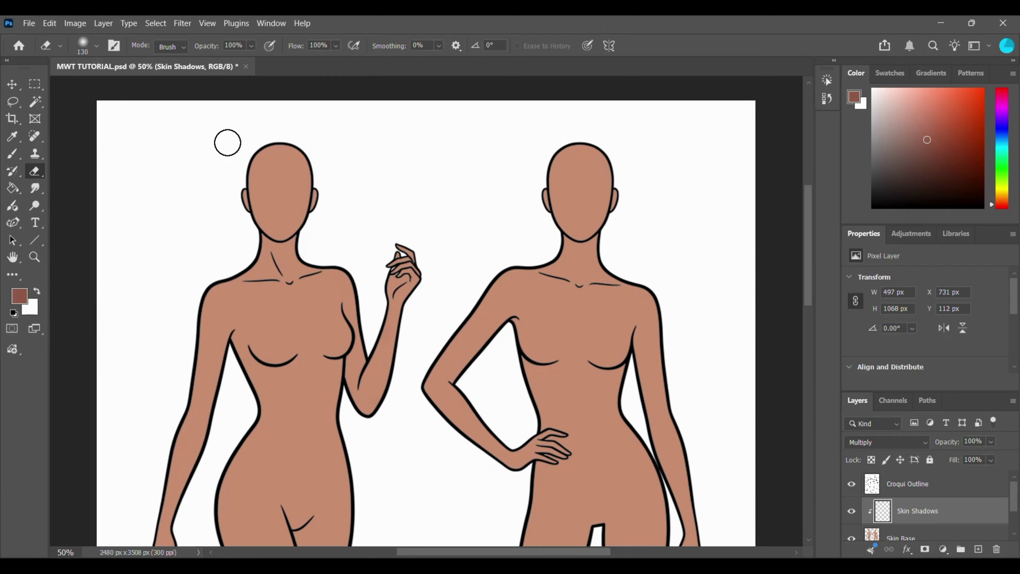
Brush soft shadows on the first figure's head, neck, shoulder, armpit and both sides of the torso.
click(13, 154)
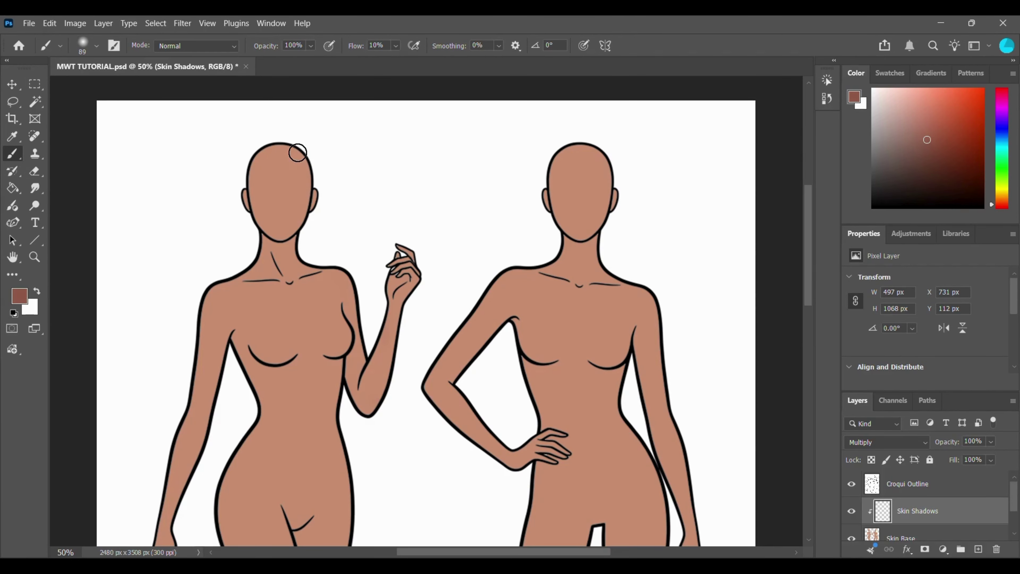
drag(291, 148, 307, 218)
mouse_move(290, 183)
mouse_down()
mouse_move(280, 149)
mouse_move(300, 167)
mouse_move(311, 208)
mouse_move(276, 237)
mouse_move(345, 283)
mouse_up()
scroll(341, 281, down, 3)
drag(231, 258, 261, 307)
right_click(307, 314)
drag(331, 292, 337, 337)
mouse_move(231, 247)
mouse_down()
mouse_move(267, 303)
mouse_move(261, 402)
mouse_up()
Brush shadows along the first figure's crossed thighs, around the knees and on the lower legs.
scroll(291, 255, down, 10)
key(bracketright)
key(bracketright)
key(bracketright)
key(bracketright)
key(bracketright)
mouse_move(305, 160)
mouse_down()
mouse_move(319, 255)
mouse_move(317, 233)
mouse_up()
right_click(286, 314)
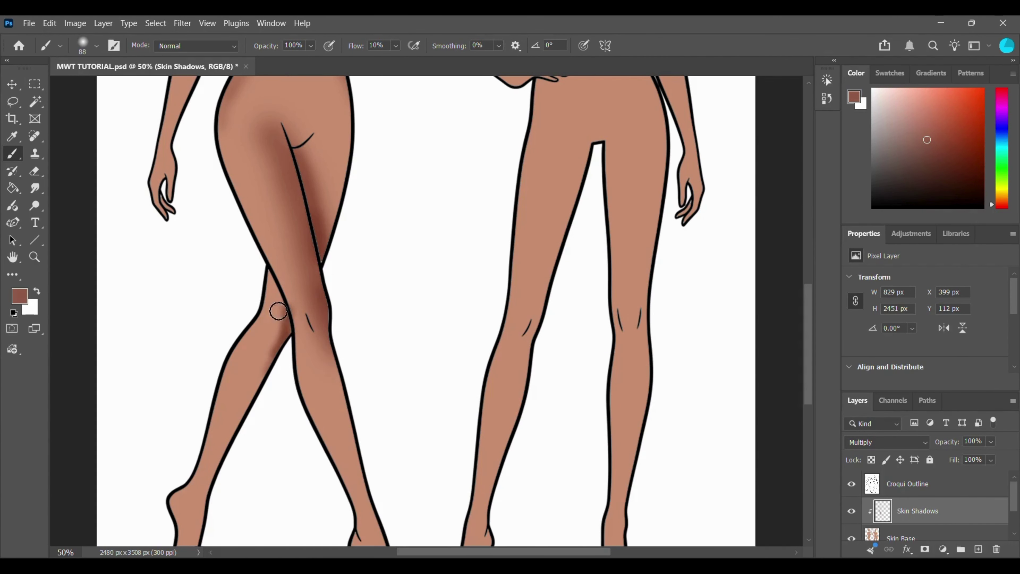
drag(353, 348, 338, 348)
key(Return)
Brush shadows under the second figure's bust and along both sides of the waist.
key(ctrl+minus)
mouse_move(480, 223)
mouse_down()
mouse_move(483, 238)
mouse_move(484, 214)
mouse_move(484, 240)
mouse_up()
click(36, 170)
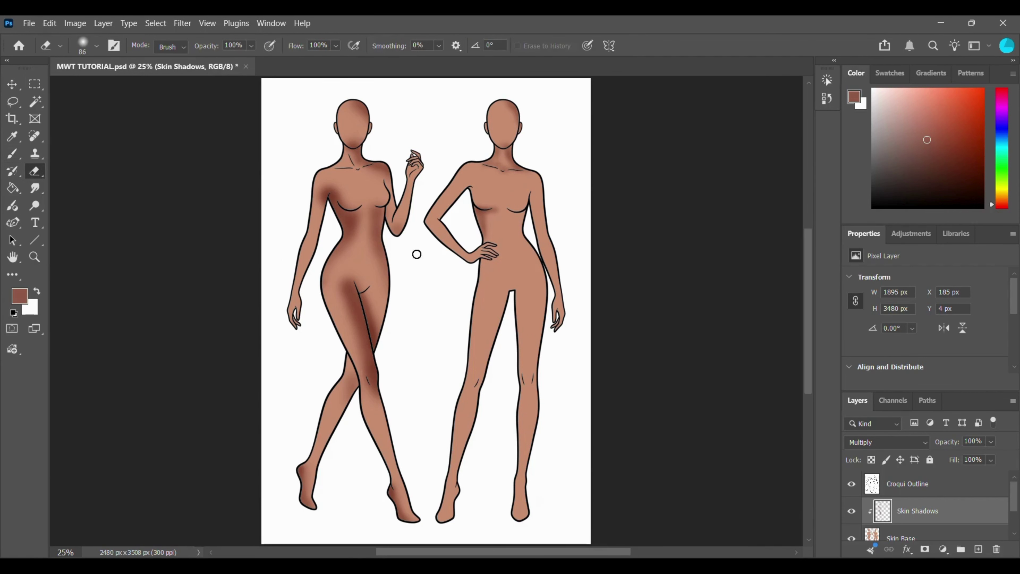
key(ctrl+plus)
key(b)
scroll(547, 228, up, 5)
drag(563, 303, 575, 379)
mouse_move(669, 317)
mouse_down()
mouse_move(674, 367)
mouse_move(733, 447)
mouse_up()
drag(583, 357, 583, 383)
Brush shadows down the second figure's inner thighs, knees and lower legs.
scroll(626, 281, down, 8)
drag(644, 153, 567, 401)
drag(664, 149, 671, 209)
scroll(678, 281, down, 5)
drag(683, 337, 692, 449)
drag(465, 454, 510, 357)
Shade both of the second figure's armpits and add broader shadow strokes over the hips and legs.
scroll(619, 337, up, 12)
drag(540, 229, 542, 266)
drag(705, 243, 706, 285)
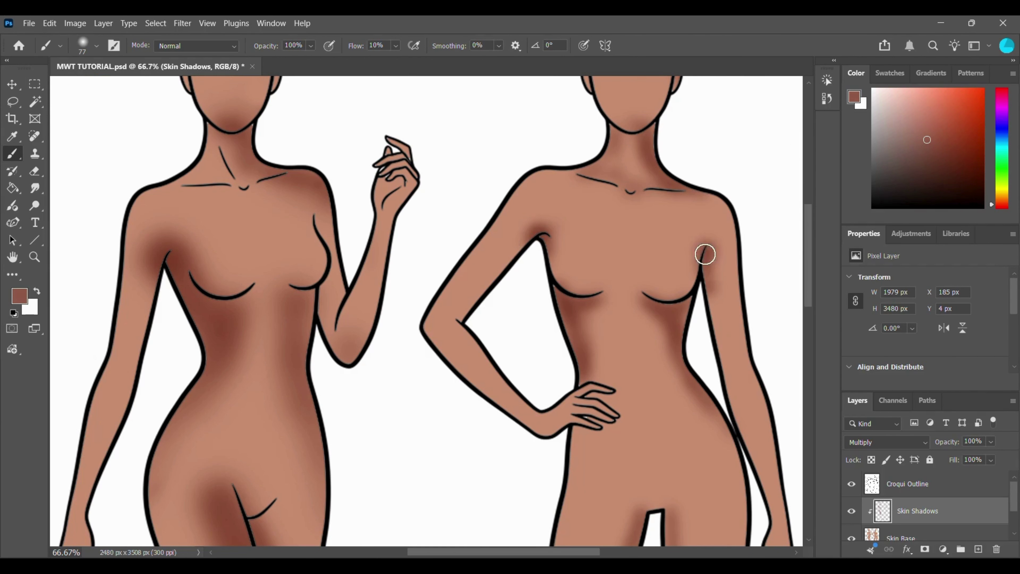
key(ctrl+minus)
key(ctrl+minus)
key(ctrl+minus)
mouse_move(498, 281)
mouse_down()
mouse_move(484, 360)
mouse_move(521, 417)
mouse_up()
drag(546, 319, 480, 242)
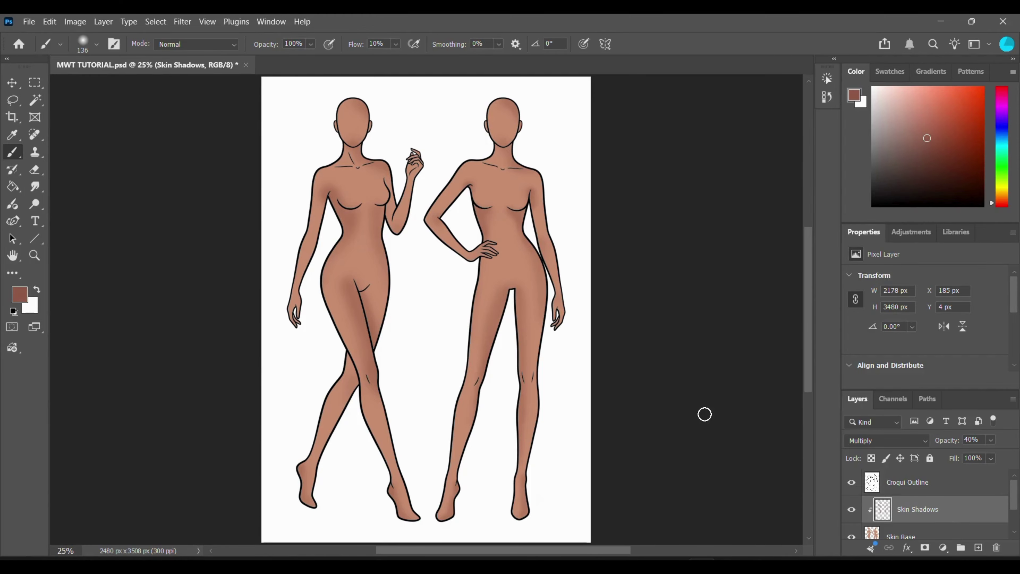
Add a layer named "Deep Shadows" above Skin Shadows, using Multiply blend mode at 100% opacity.
click(979, 547)
double_click(900, 515)
key(BackSpace)
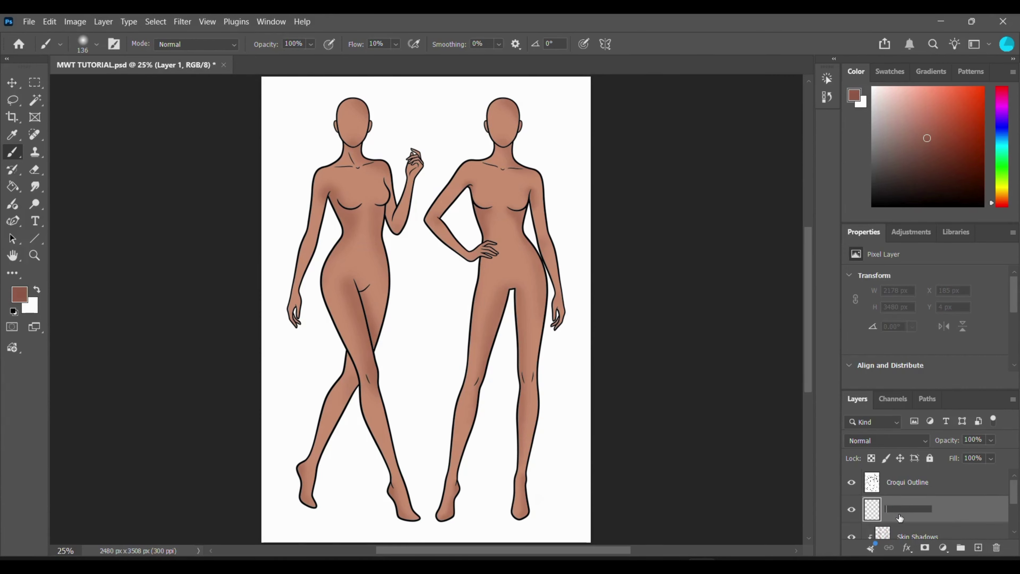
text(Deep Shadows)
key(Return)
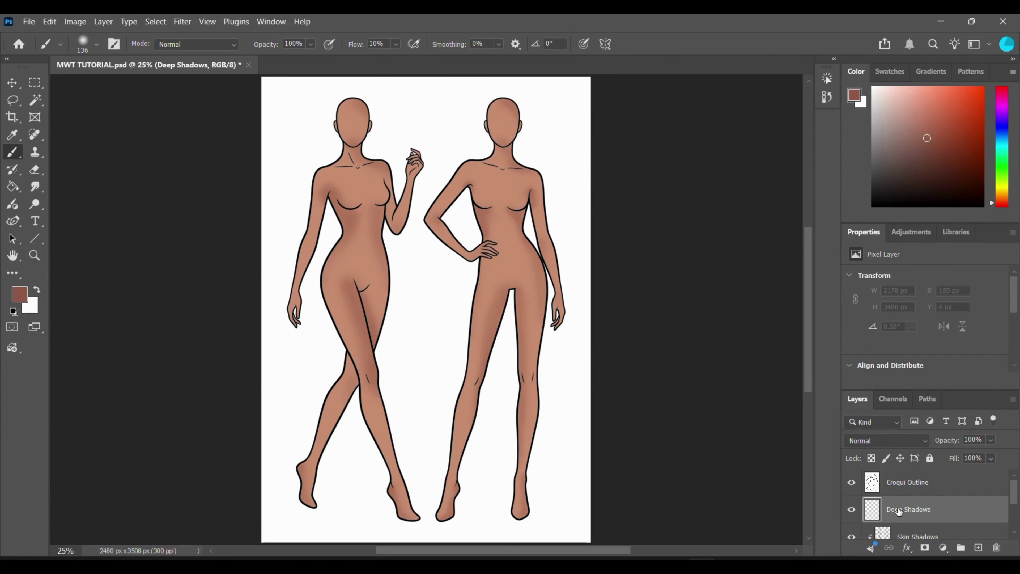
click(923, 441)
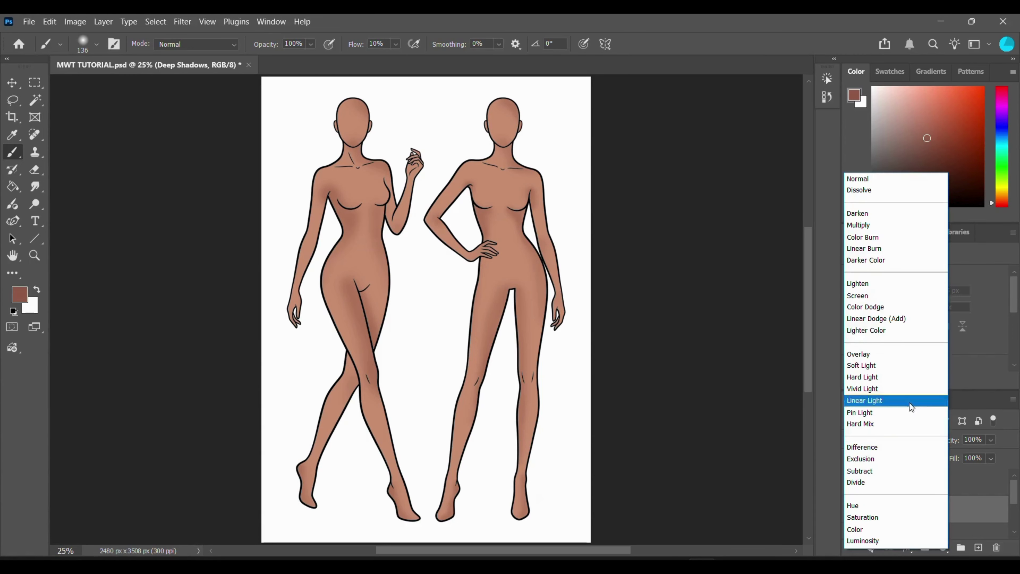
click(864, 224)
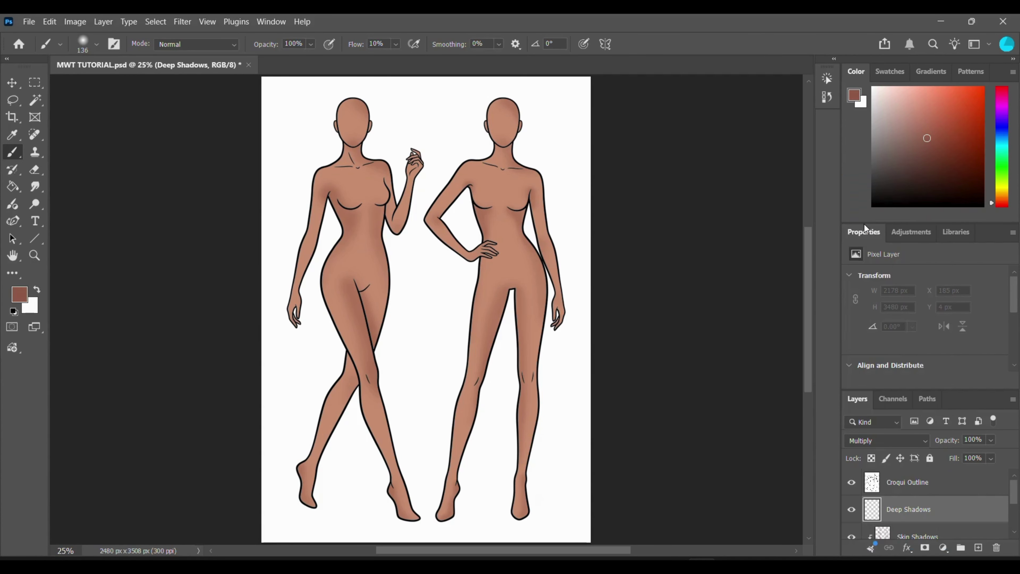
click(990, 441)
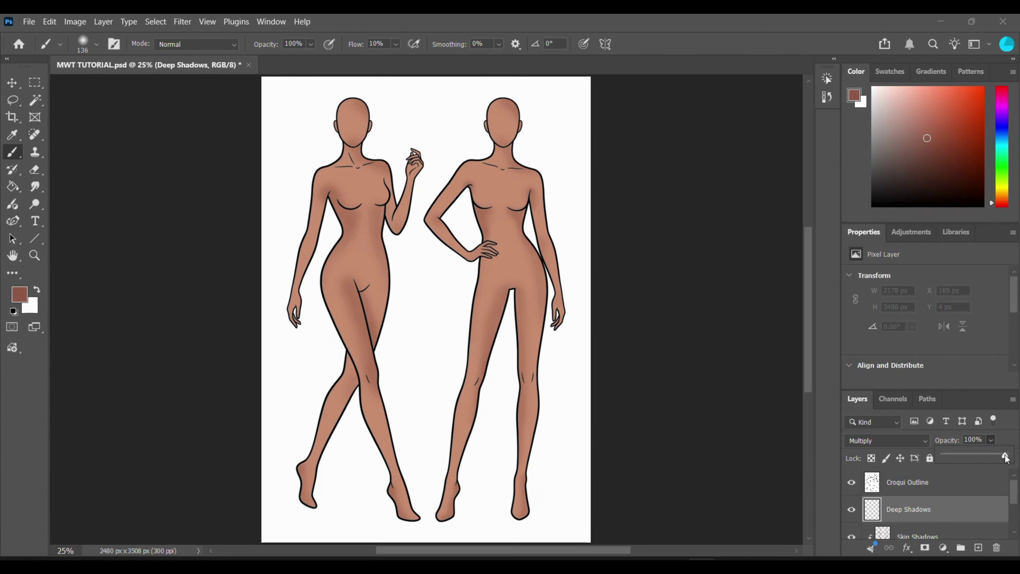
click(791, 408)
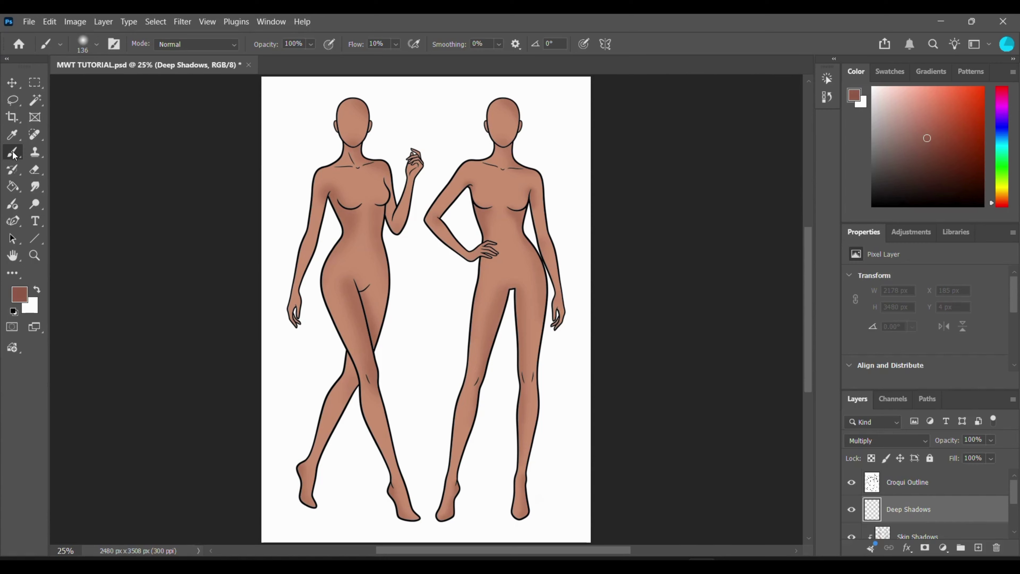
Set the foreground color to the darker brown #704337 for the brush.
click(20, 294)
click(862, 388)
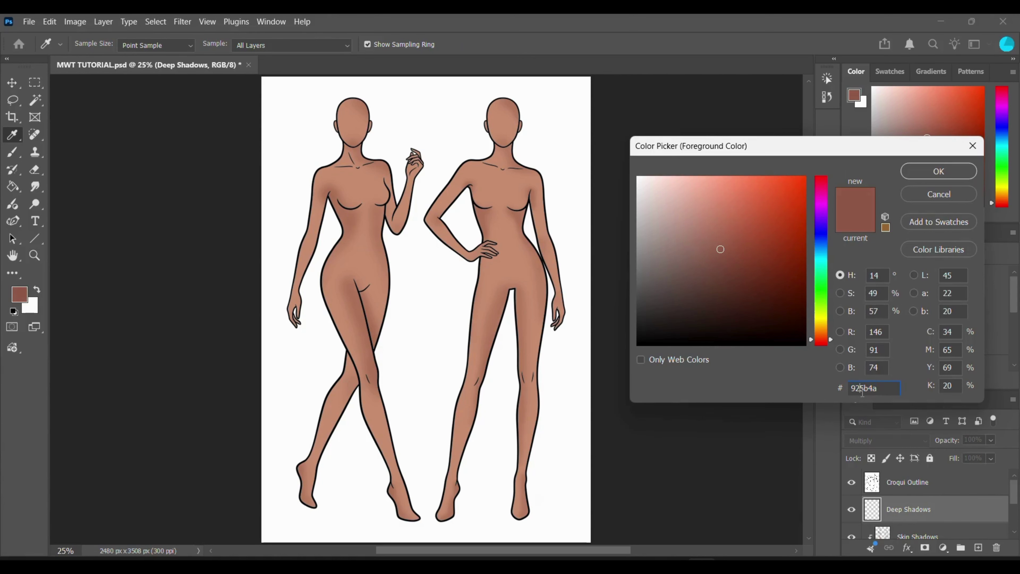
double_click(862, 391)
text(704337)
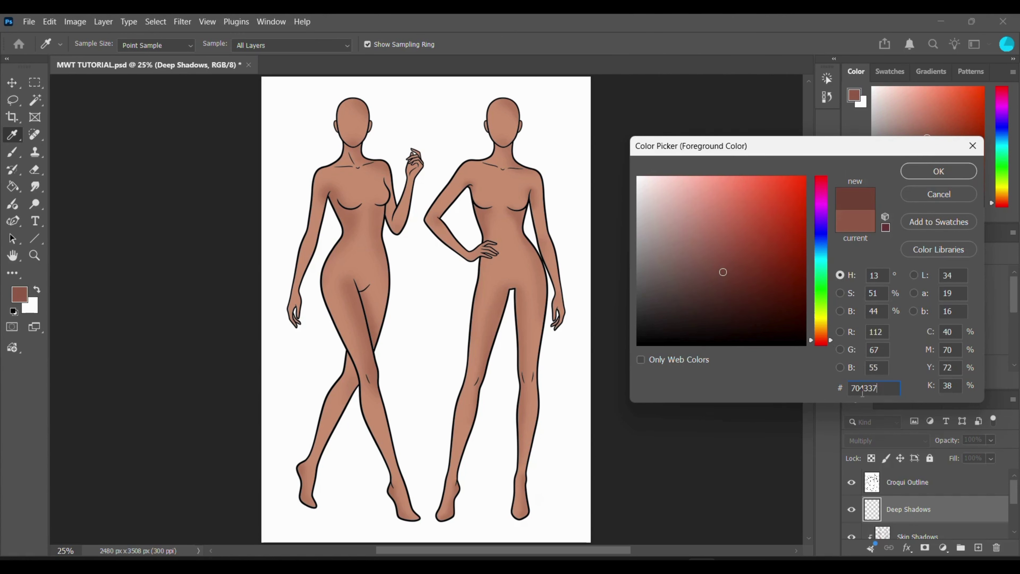
click(931, 171)
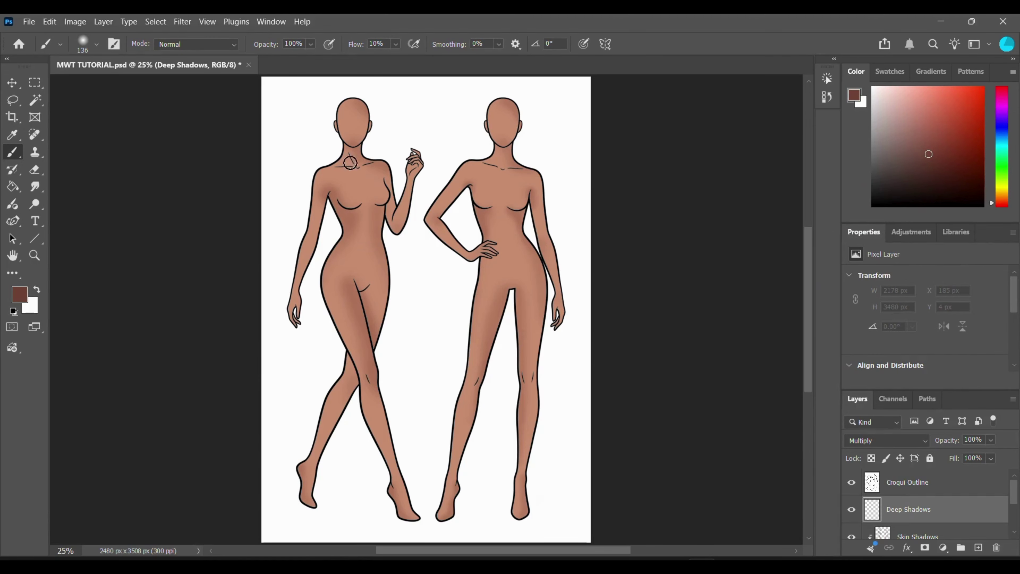
Brush deep shadows on the first figure's neck, armpit, waist and inner thighs, and clip the Deep Shadows layer to the layer below.
key(ctrl+plus)
key(ctrl+plus)
scroll(398, 335, up, 5)
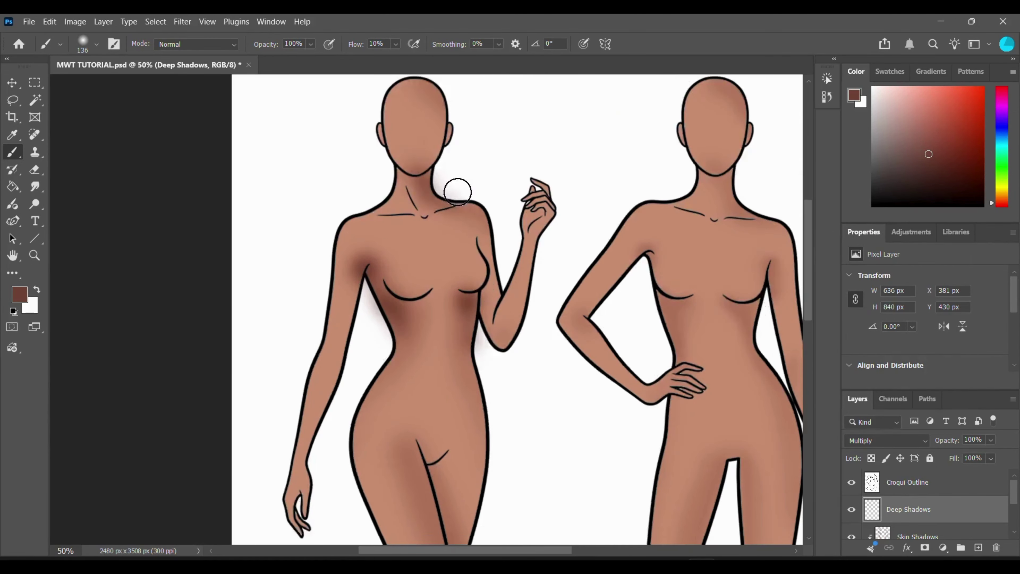
scroll(458, 349, down, 8)
scroll(457, 349, down, 3)
right_click(908, 509)
click(920, 421)
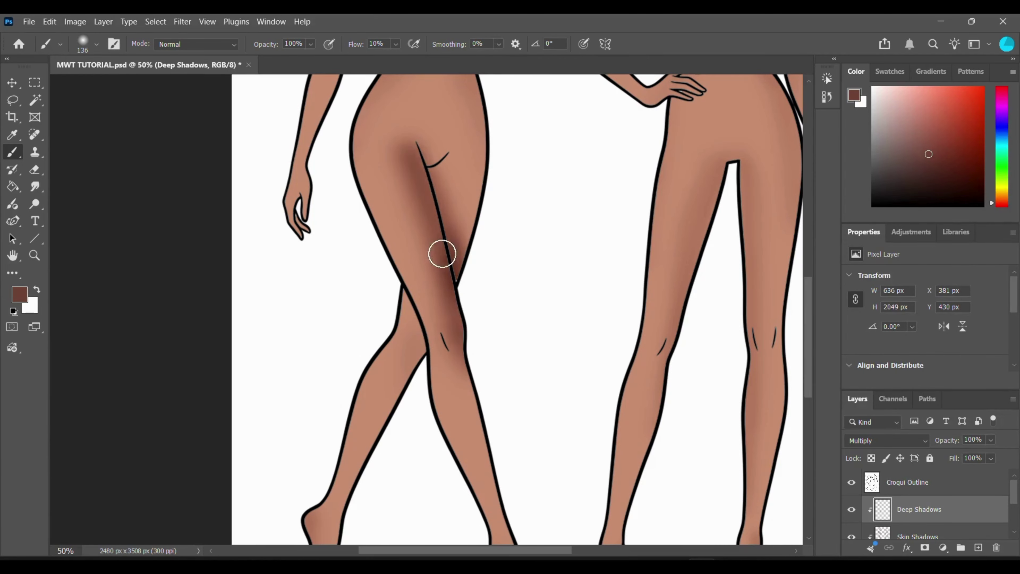
Reduce the brush size to 25 px and shade the first figure's raised hand and wrist.
scroll(307, 388, down, 3)
scroll(312, 268, up, 10)
scroll(439, 242, up, 1)
key(ctrl+plus)
key(ctrl+plus)
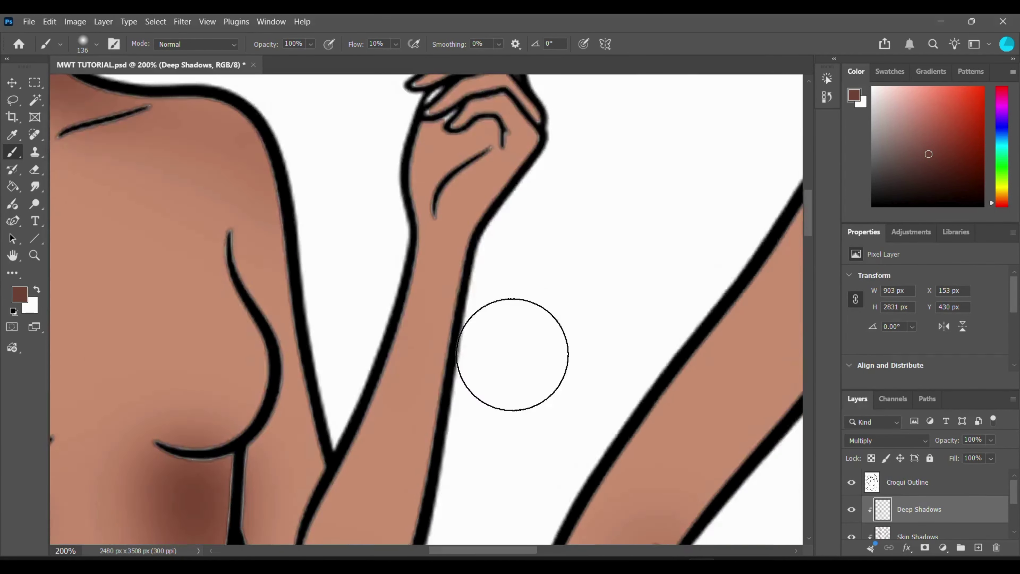
scroll(493, 245, up, 3)
key(bracketleft)
key(bracketleft)
key(bracketleft)
key(bracketleft)
key(bracketleft)
key(bracketleft)
key(bracketleft)
key(bracketleft)
key(bracketleft)
key(bracketleft)
drag(492, 249, 426, 281)
mouse_move(496, 277)
mouse_down()
mouse_move(528, 344)
mouse_move(478, 422)
mouse_up()
Add fine deep shadows to the first figure's lowered hand, around the thumb, fingers and wrist.
drag(482, 550, 385, 550)
scroll(446, 428, down, 8)
scroll(446, 428, down, 8)
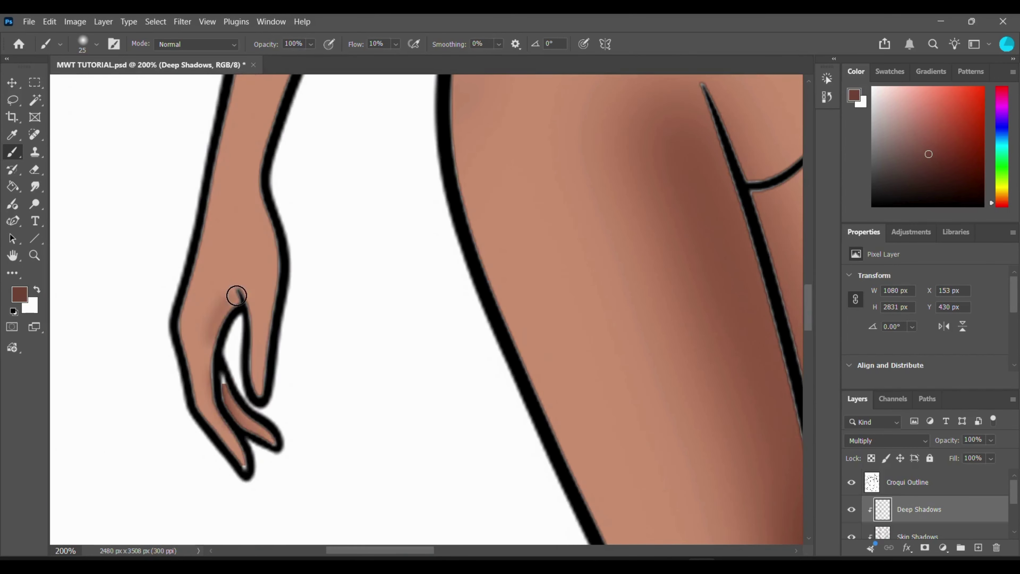
drag(234, 294, 209, 345)
drag(257, 207, 271, 290)
Lower the Deep Shadows layer's opacity to 30%.
key(ctrl+0)
click(990, 439)
drag(1003, 457, 960, 457)
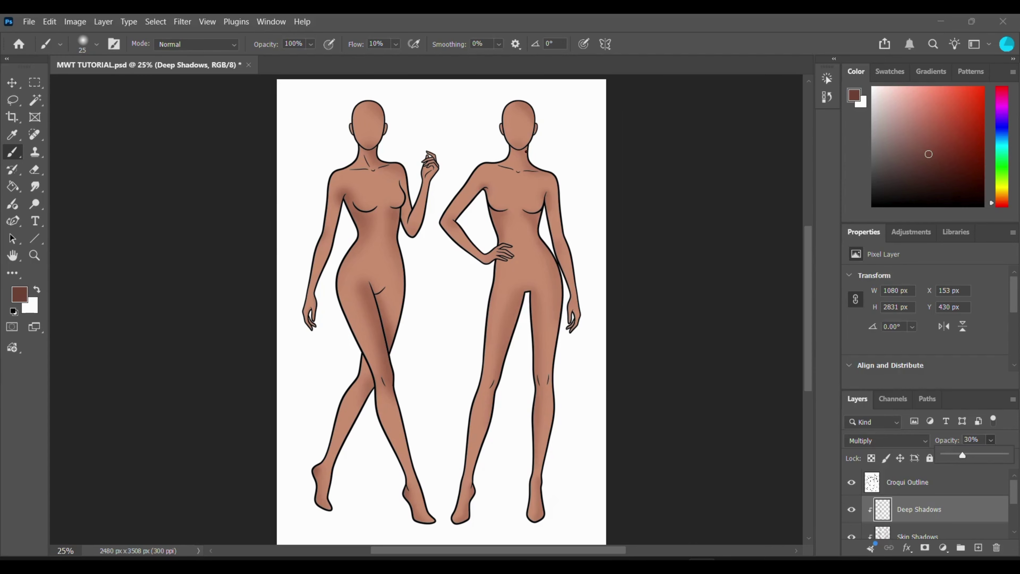
Enlarge the brush to 108 px and paint deep shadows on the second figure's neck, head and legs.
right_click(529, 155)
drag(603, 181, 636, 184)
click(521, 152)
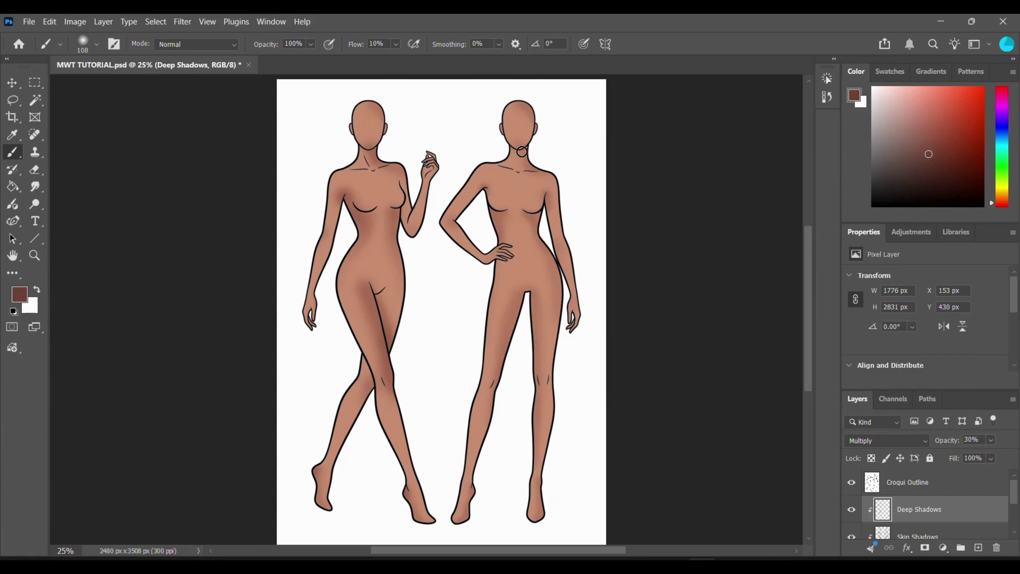
mouse_move(523, 151)
mouse_down()
mouse_move(525, 167)
mouse_move(527, 120)
mouse_up()
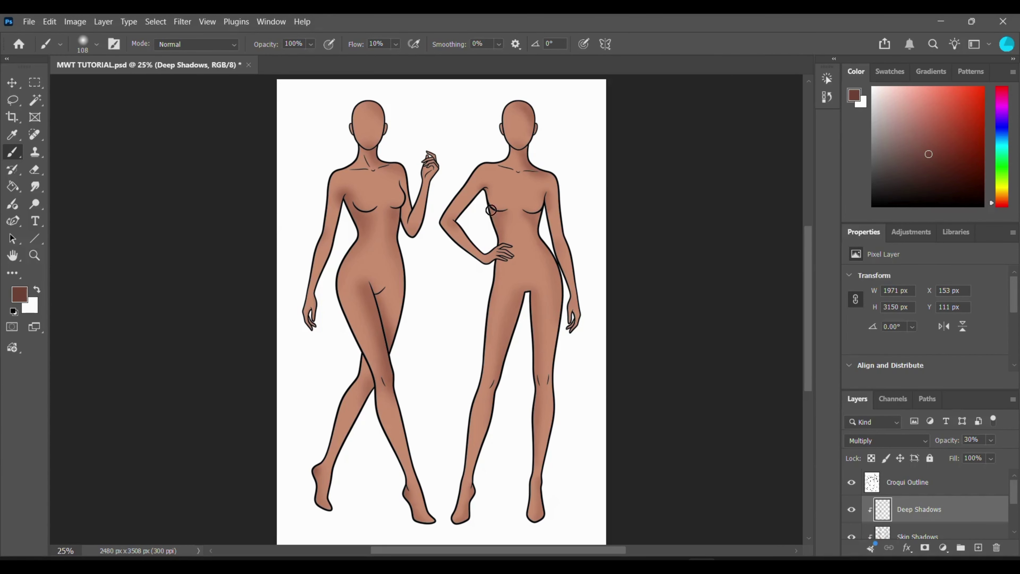
drag(537, 303, 538, 406)
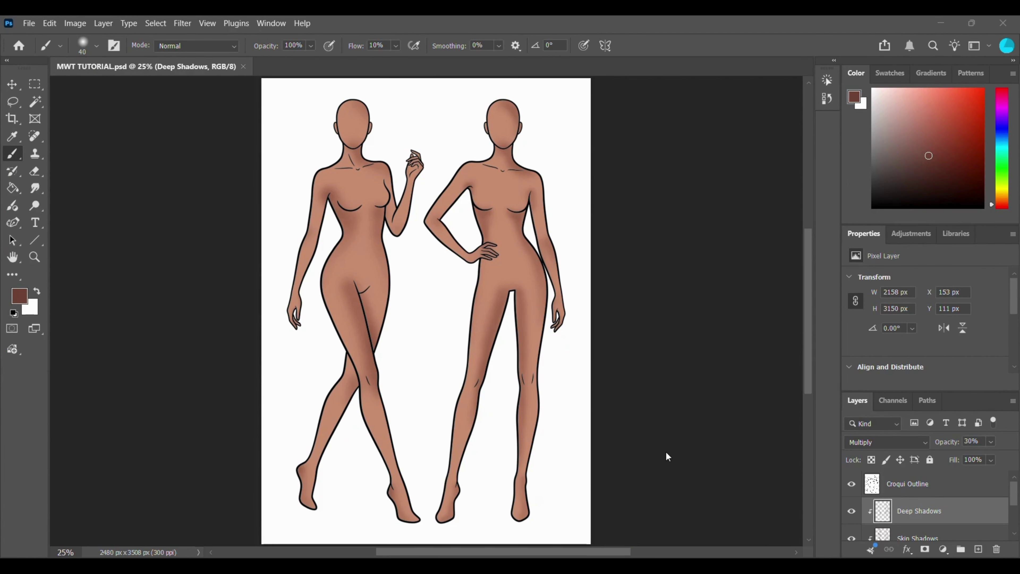
Add a layer named "Soft Highlight" directly above Deep Shadows.
click(978, 550)
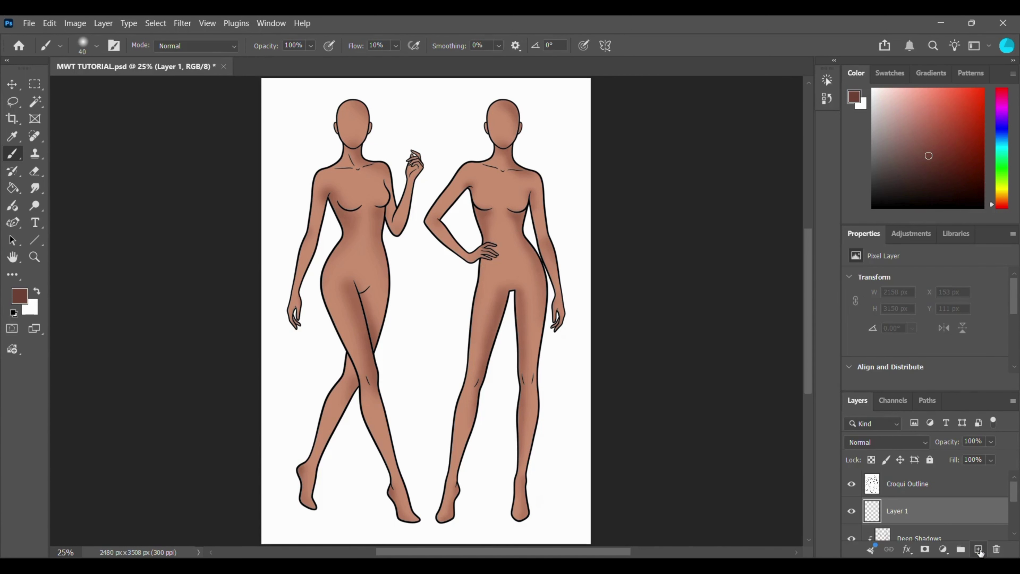
double_click(890, 511)
key(BackSpace)
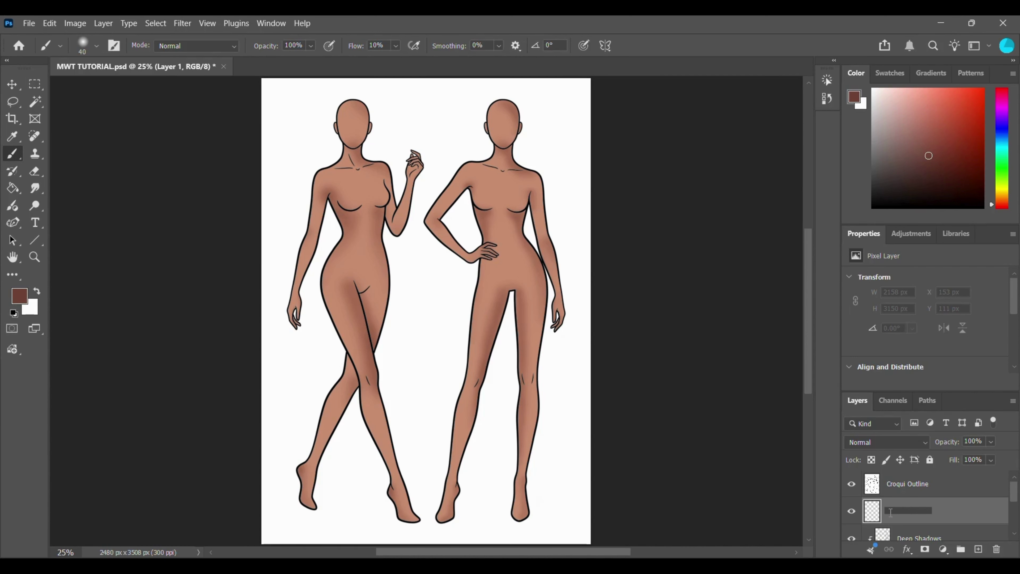
text(Soft Highlight)
key(Return)
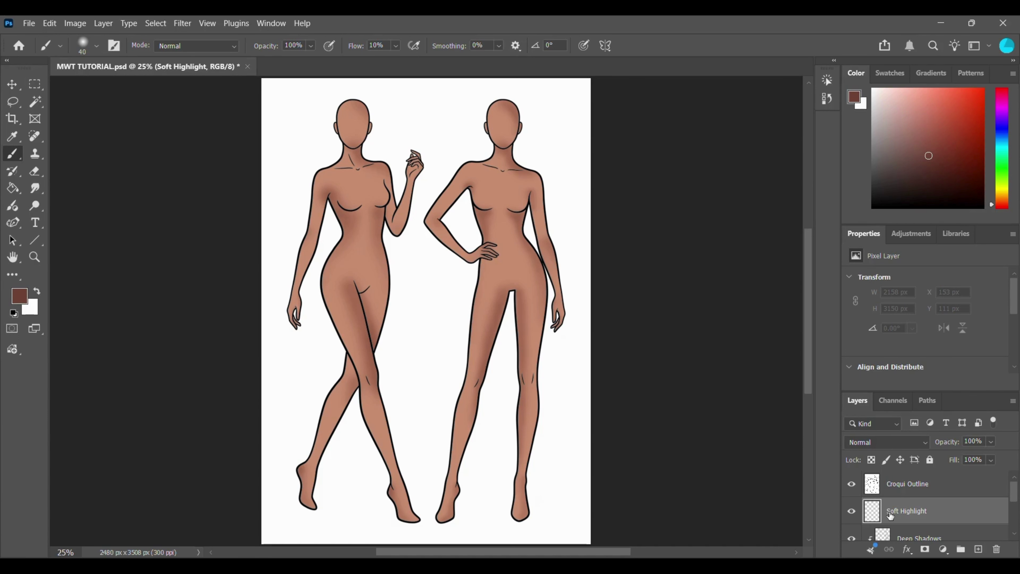
Set the Soft Highlight layer to Screen blend mode at 70% opacity and make it a clipping mask.
click(925, 442)
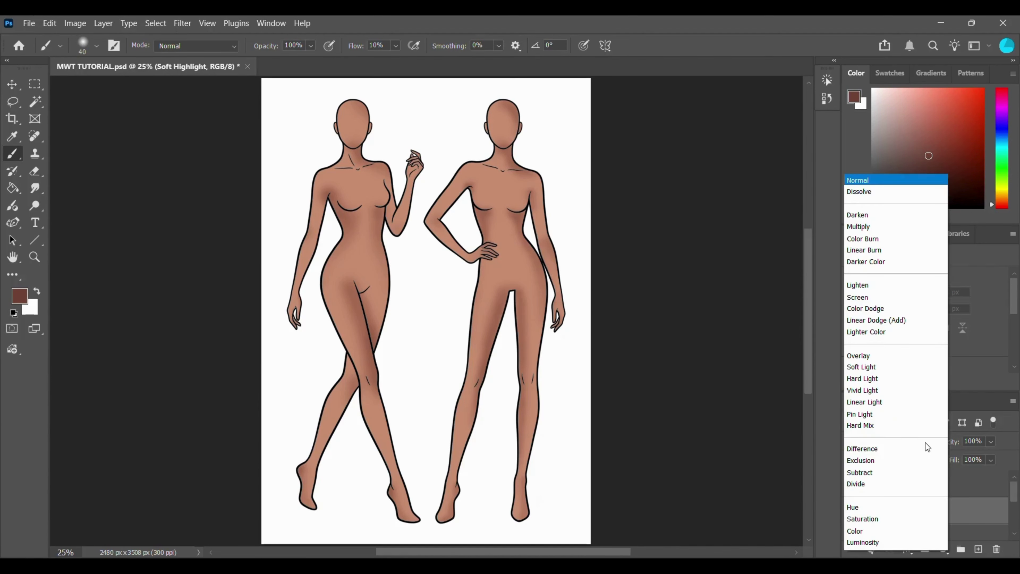
click(861, 297)
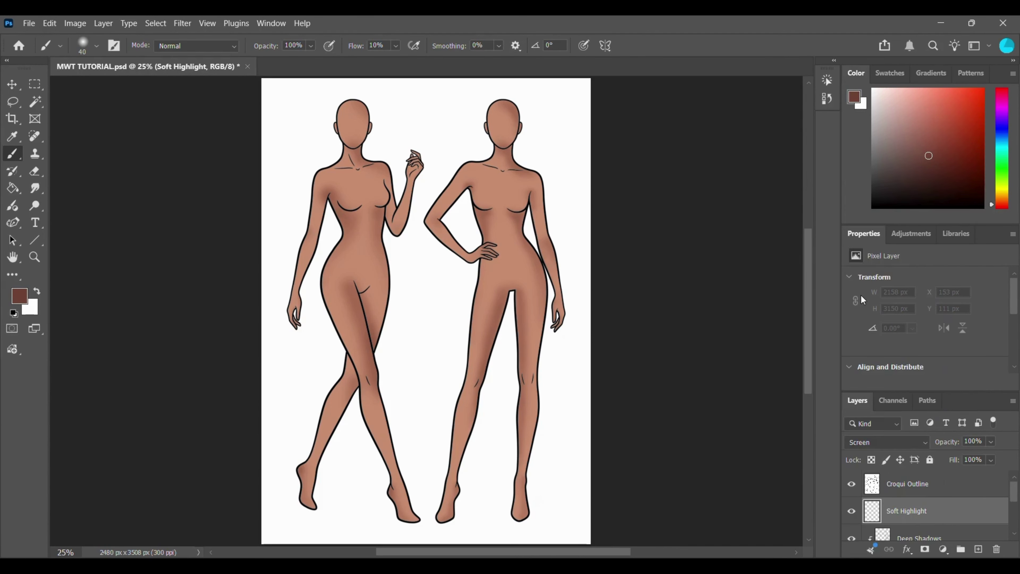
click(991, 441)
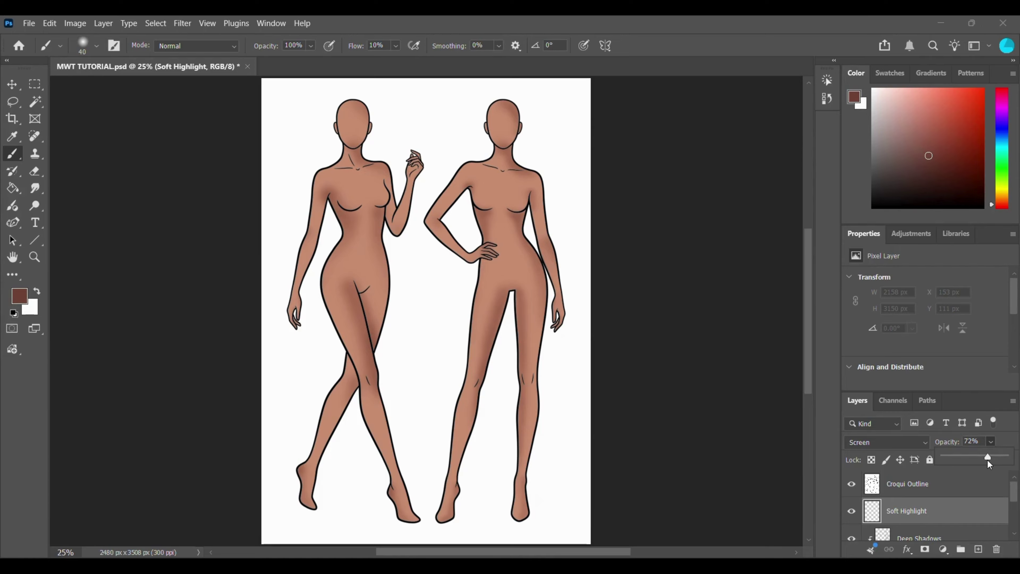
click(933, 511)
right_click(933, 511)
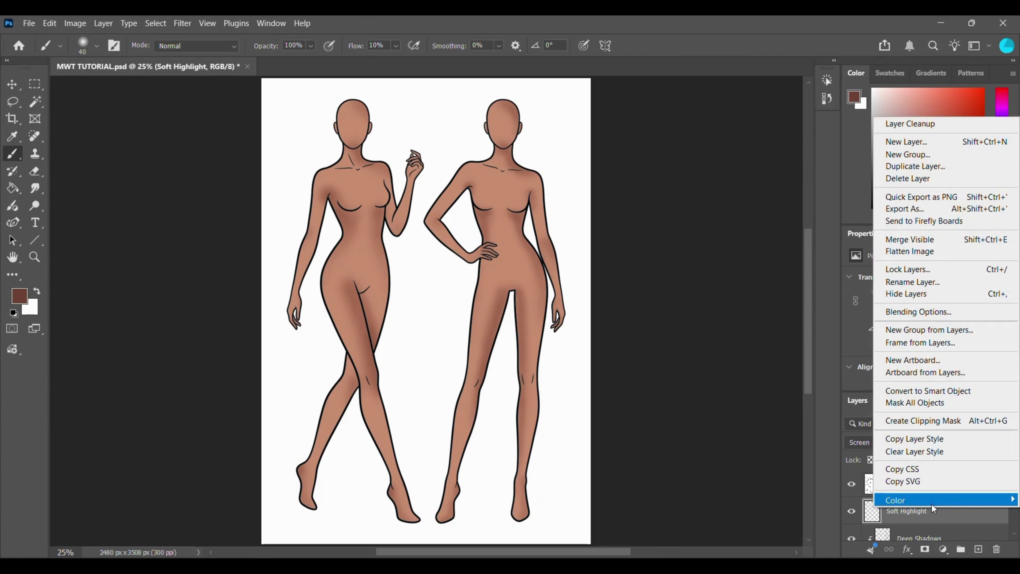
click(917, 420)
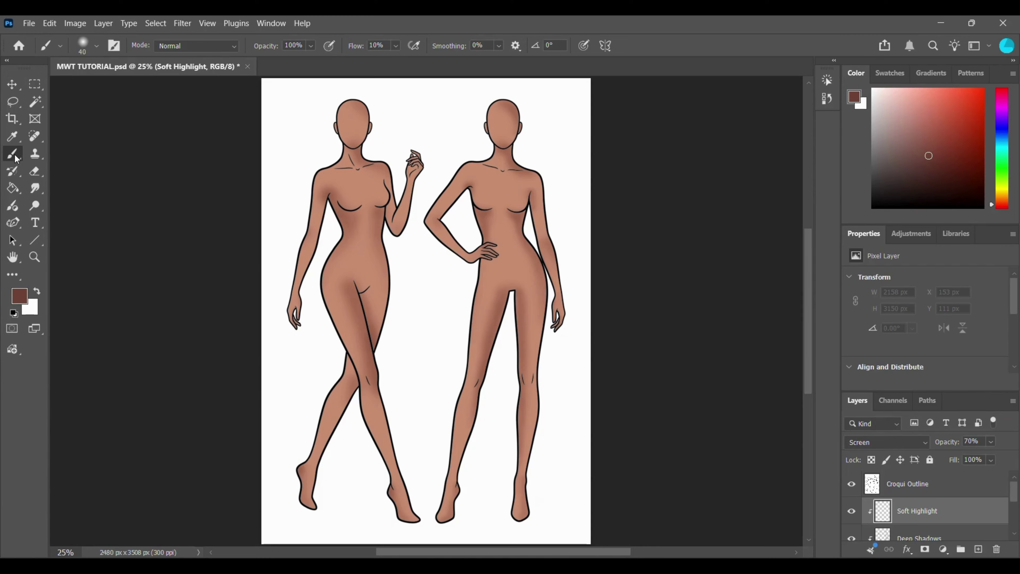
Set the foreground color to the light skin tone #E8B39A.
click(18, 296)
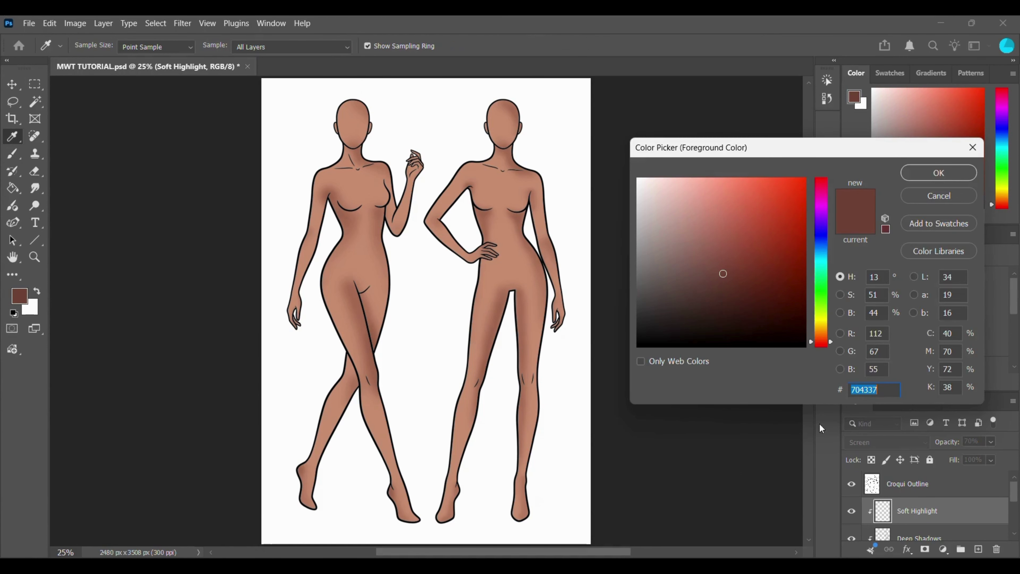
key(BackSpace)
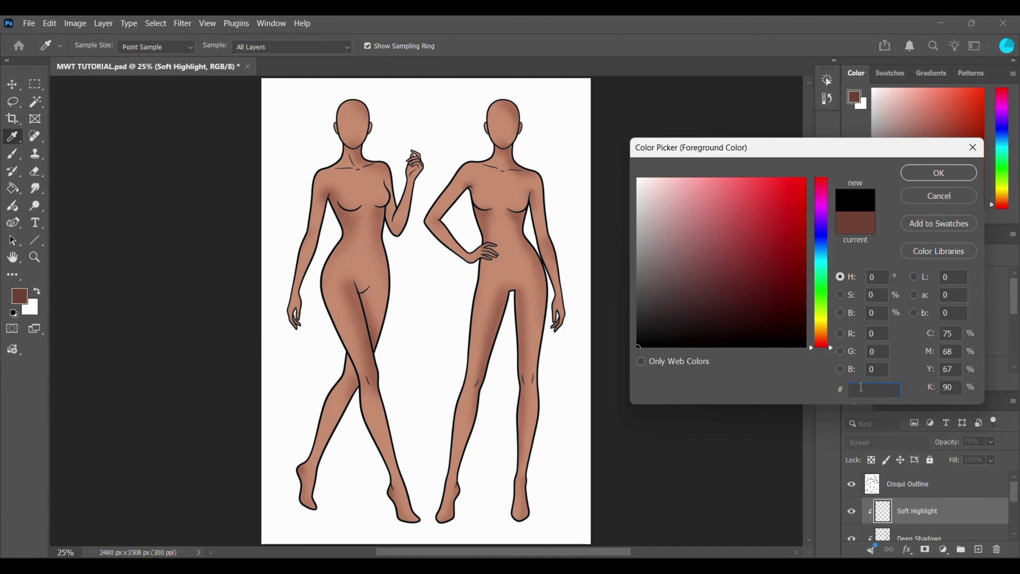
text(e8b39a)
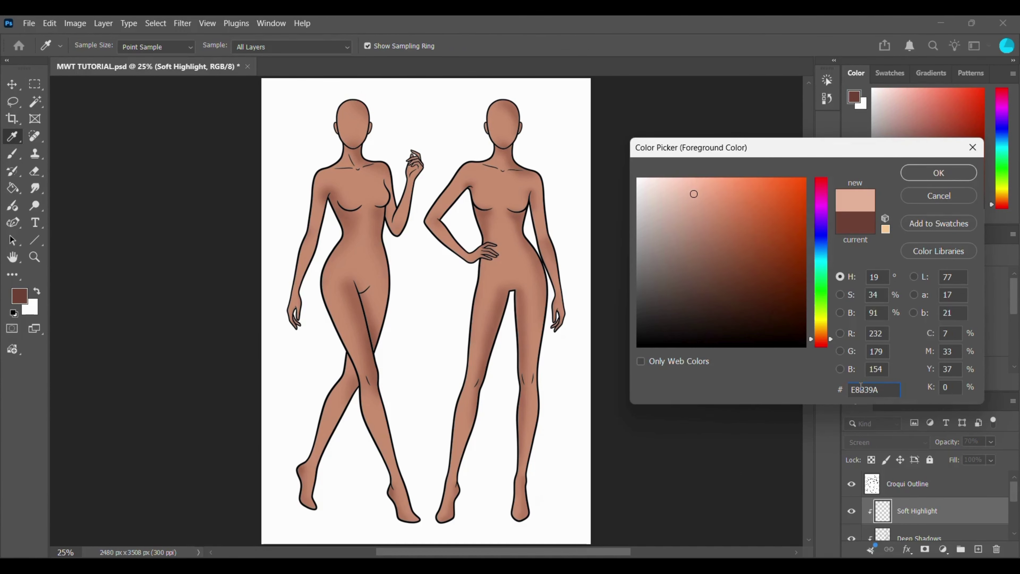
click(936, 173)
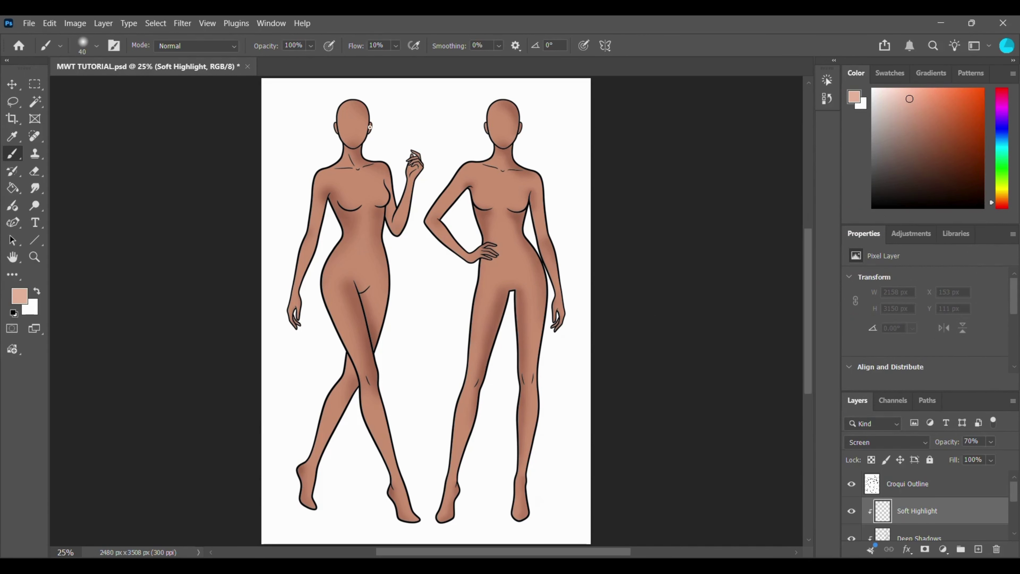
Brush soft highlights over both figures' faces, chests, torsos and legs, starting with a 92 px soft brush on the first face.
right_click(350, 120)
click(459, 154)
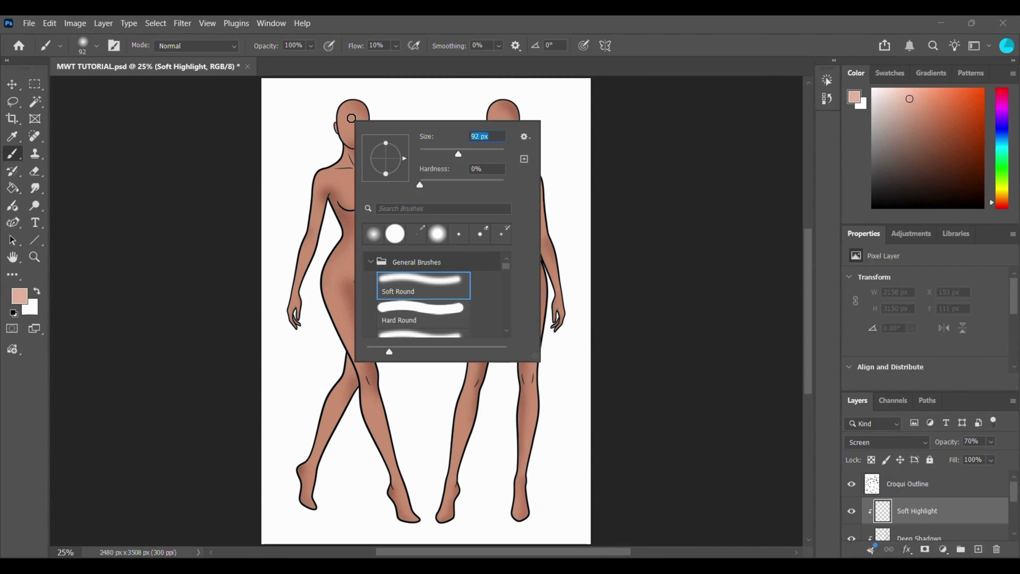
click(352, 118)
mouse_move(351, 119)
mouse_down()
mouse_move(355, 136)
mouse_move(346, 120)
mouse_move(353, 125)
mouse_up()
right_click(353, 157)
mouse_move(363, 193)
mouse_down()
mouse_move(361, 258)
mouse_move(373, 421)
mouse_move(319, 182)
mouse_move(388, 168)
mouse_move(344, 118)
mouse_move(358, 264)
mouse_move(334, 467)
mouse_move(411, 490)
mouse_move(344, 464)
mouse_up()
scroll(343, 464, up, 1)
mouse_move(506, 128)
mouse_down()
mouse_move(494, 145)
mouse_move(505, 142)
mouse_move(486, 216)
mouse_move(515, 220)
mouse_move(500, 249)
mouse_move(527, 411)
mouse_move(522, 224)
mouse_move(467, 192)
mouse_move(483, 214)
mouse_move(473, 339)
mouse_move(489, 194)
mouse_move(546, 272)
mouse_move(473, 348)
mouse_up()
scroll(489, 202, down, 1)
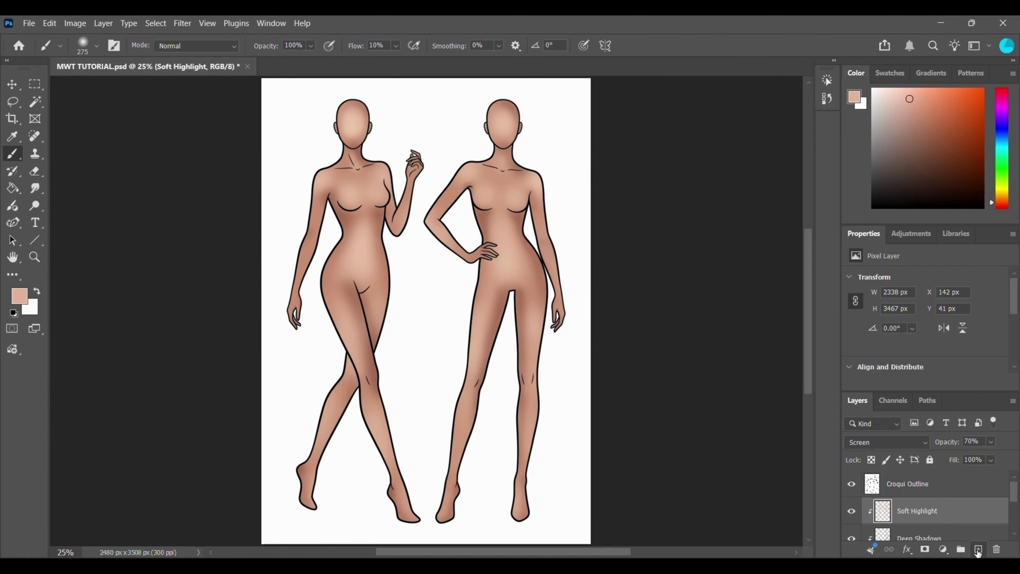
Add a layer named "Bright Highlights" directly above Soft Highlight.
click(978, 549)
double_click(898, 511)
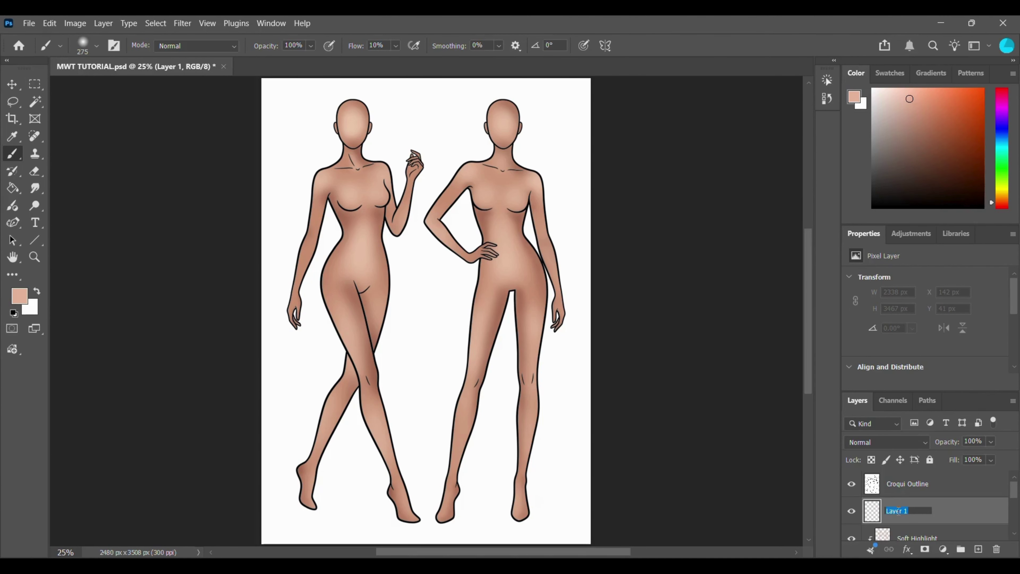
key(BackSpace)
text(Bright Highlights)
key(Return)
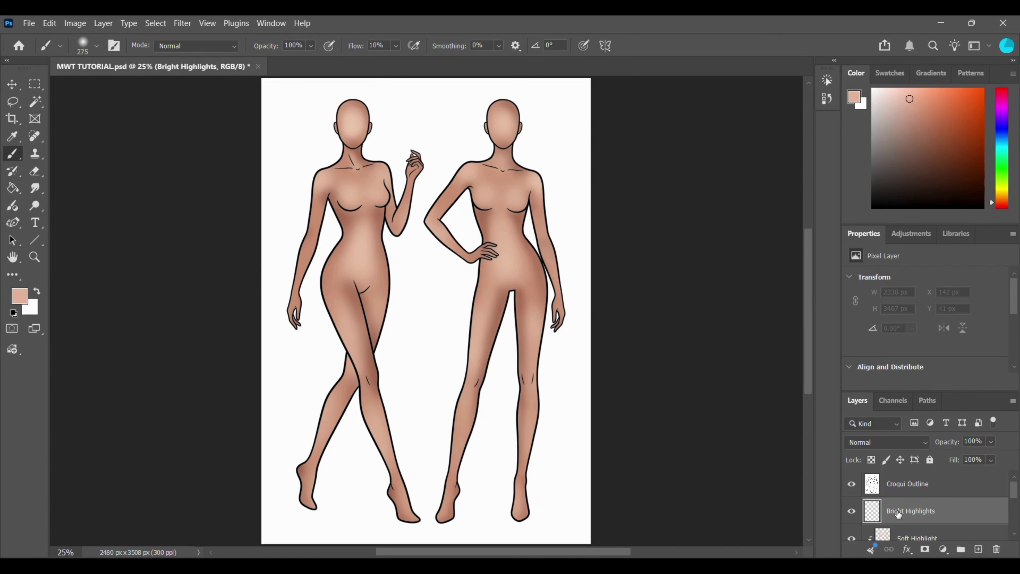
Clip the Bright Highlights layer to the layers below and set it to Screen blend mode at 60% opacity.
right_click(898, 515)
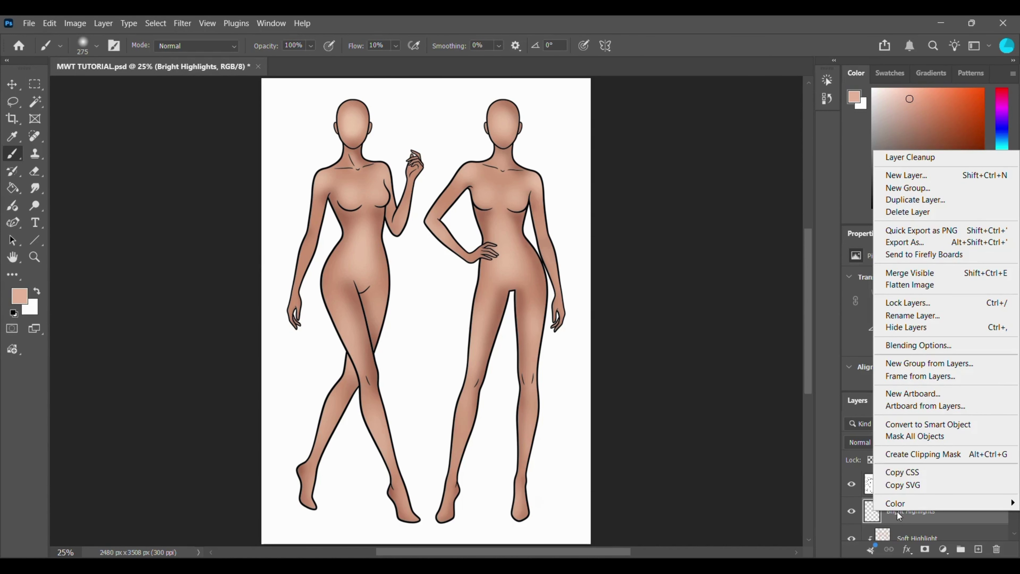
click(898, 458)
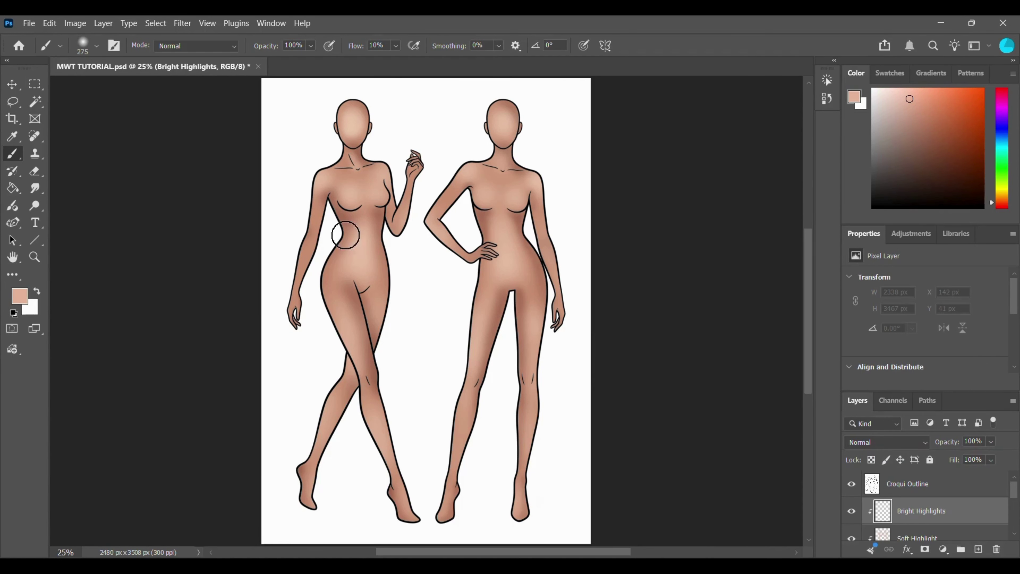
click(922, 442)
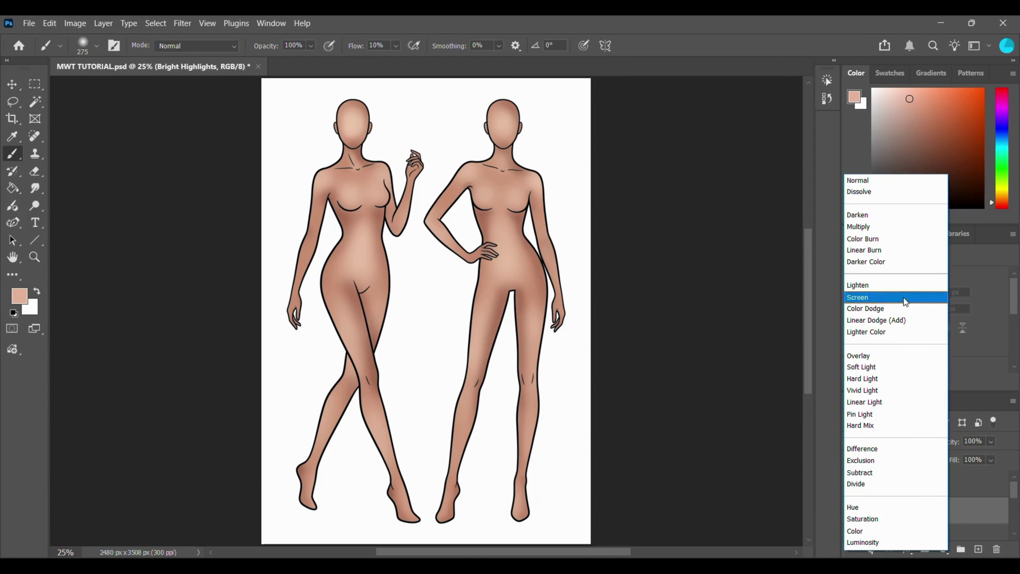
click(883, 286)
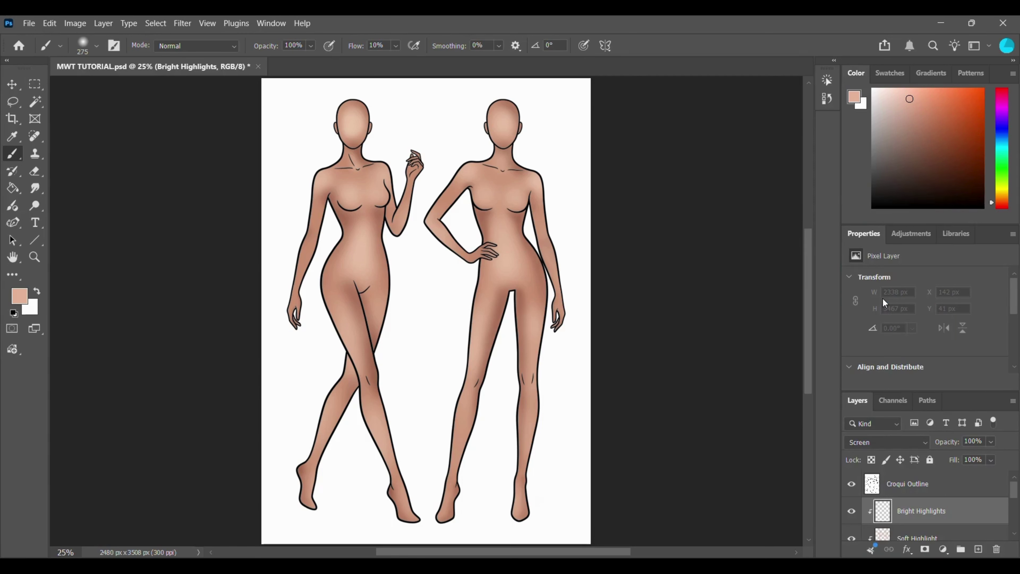
click(990, 442)
drag(1004, 456, 994, 458)
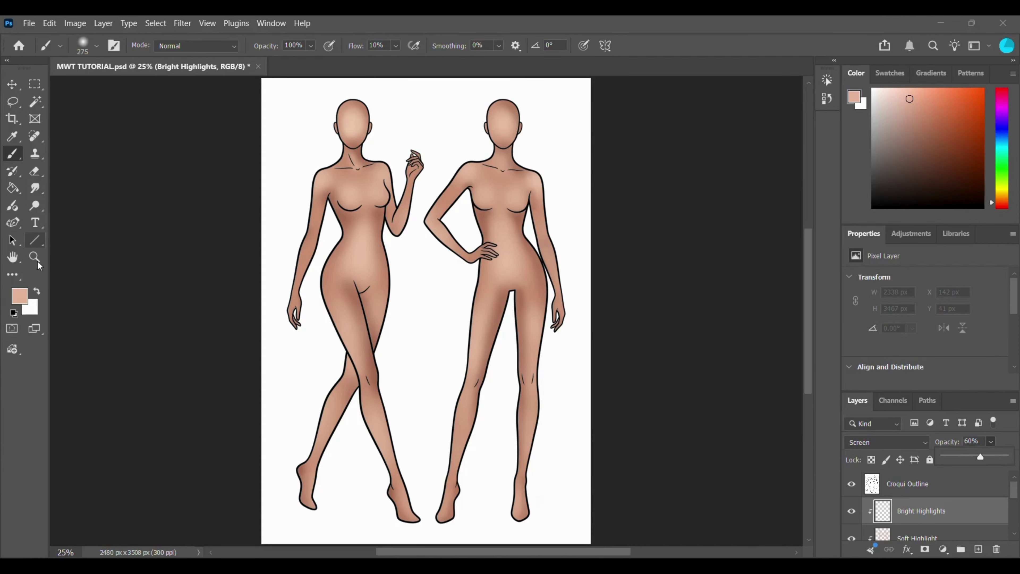
Set the foreground color to #F5D2BB and brush bright highlights over both figures' chests and torsos.
click(20, 296)
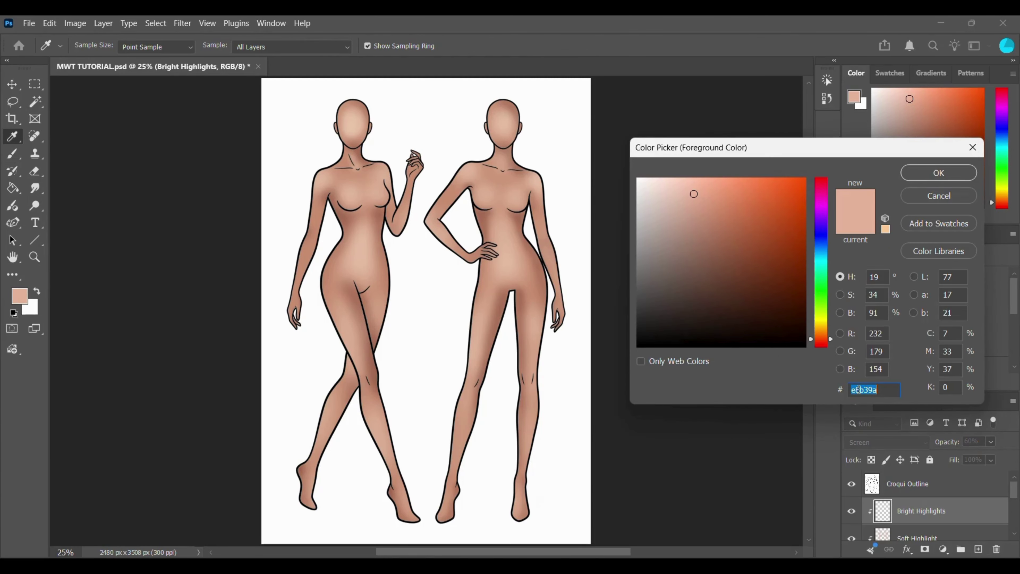
text(F5D2BB)
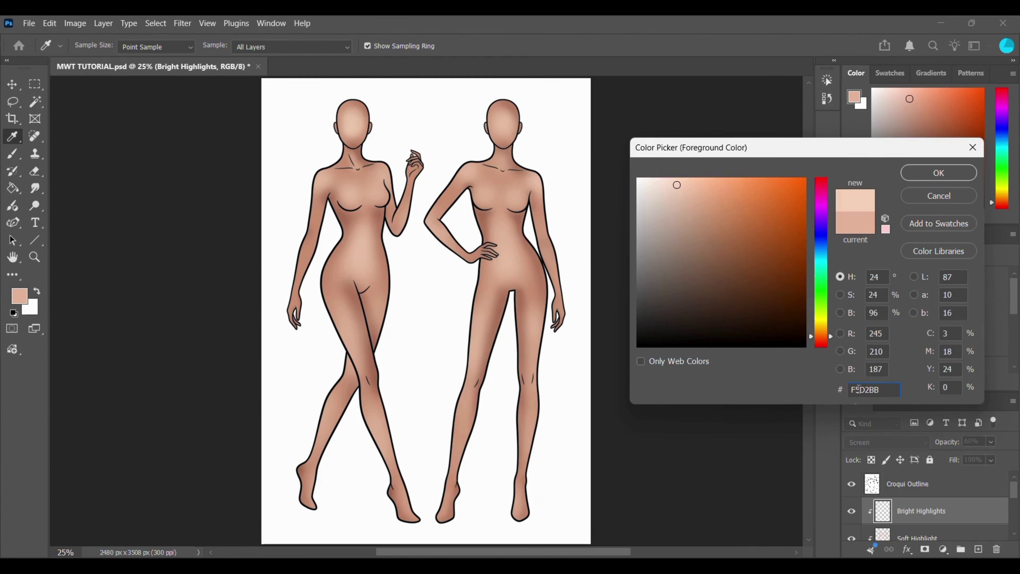
click(934, 173)
key(b)
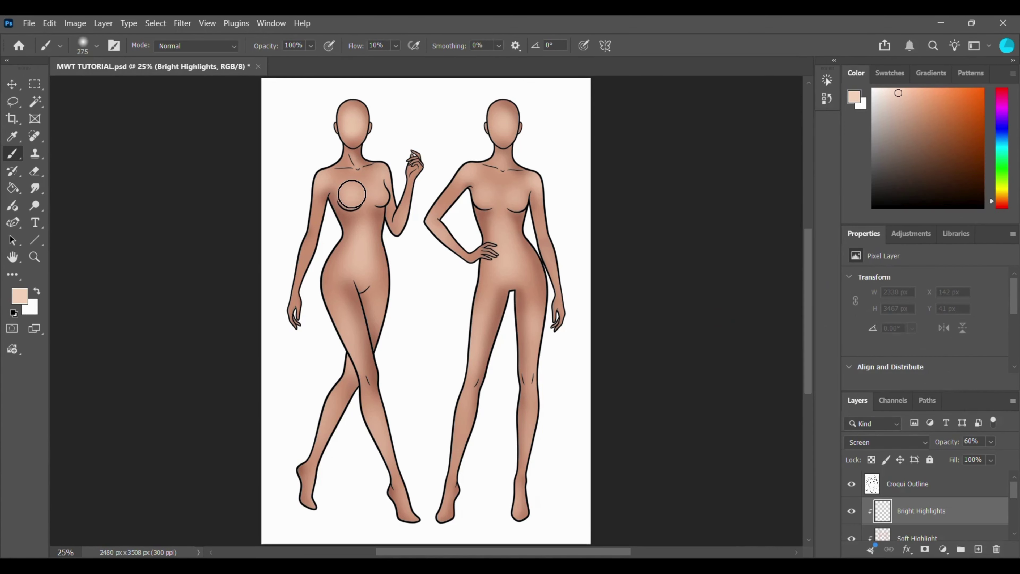
mouse_move(349, 196)
mouse_down()
mouse_move(379, 198)
mouse_move(371, 266)
mouse_move(381, 260)
mouse_move(342, 125)
mouse_move(486, 198)
mouse_move(482, 299)
mouse_move(321, 490)
mouse_move(435, 485)
mouse_move(293, 209)
mouse_move(501, 221)
mouse_up()
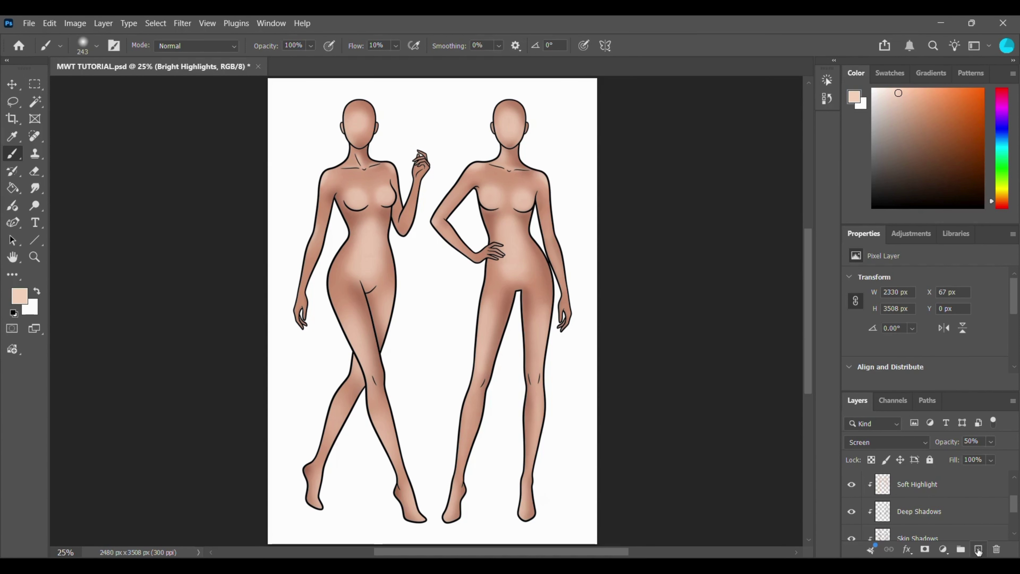
Add a layer named "Blush" directly above Bright Highlights.
click(978, 549)
double_click(905, 484)
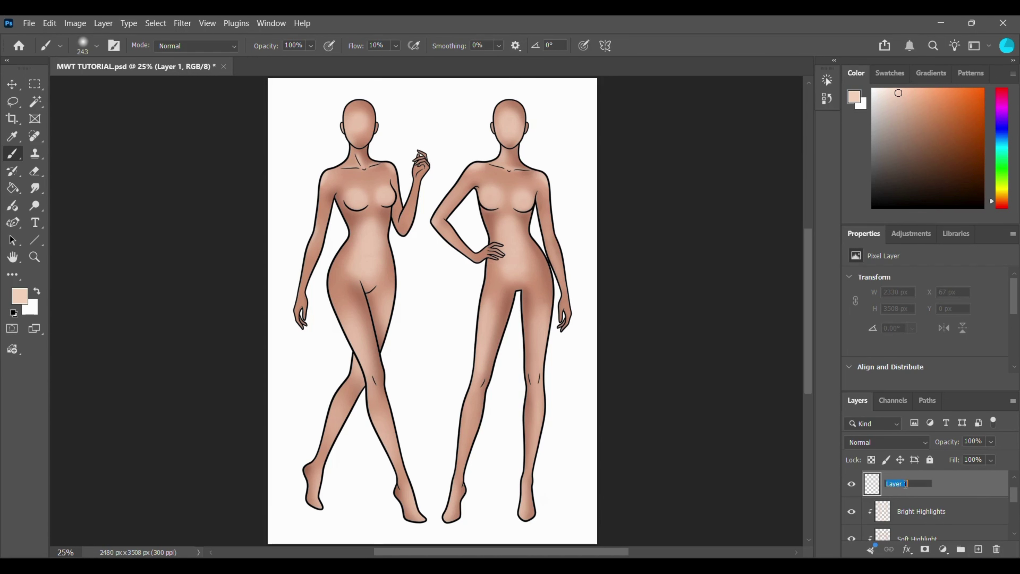
key(BackSpace)
text(Bli)
text(lush)
key(Return)
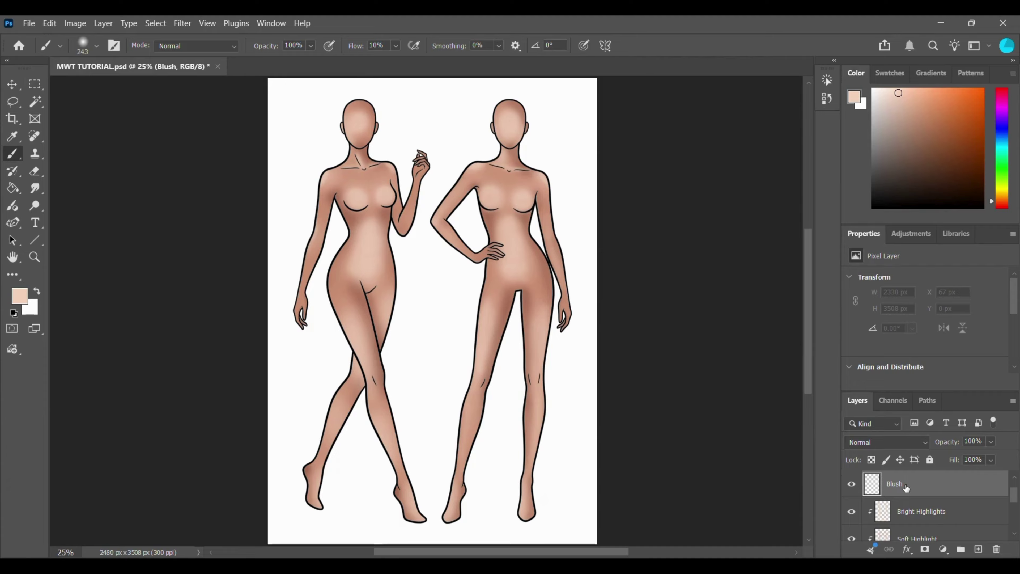
Move the Blush layer below Soft Highlight and directly above Deep Shadows, clipped within the skin layers.
drag(913, 536, 912, 535)
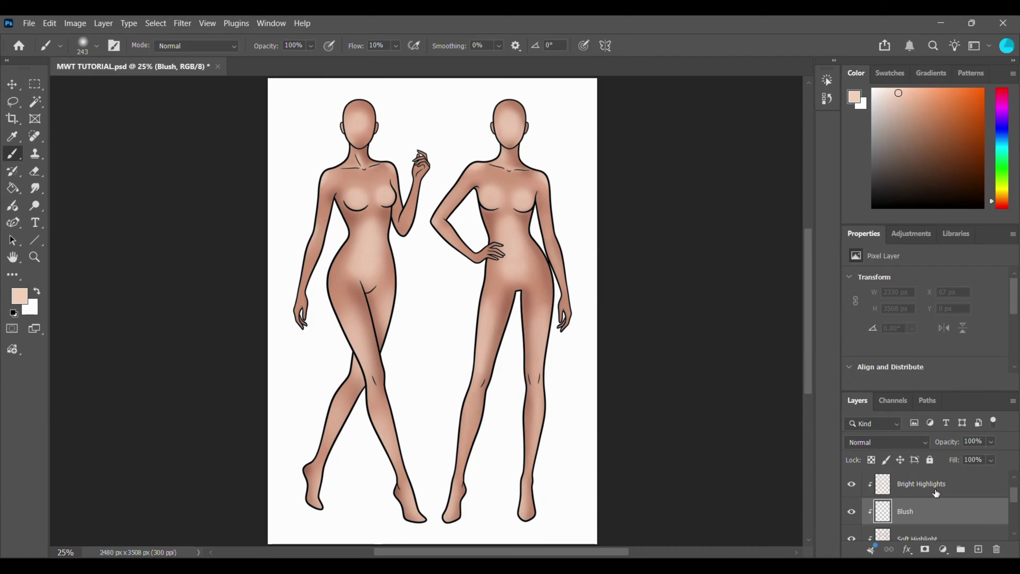
scroll(936, 495, down, 1)
drag(925, 490, 925, 512)
scroll(908, 479, up, 1)
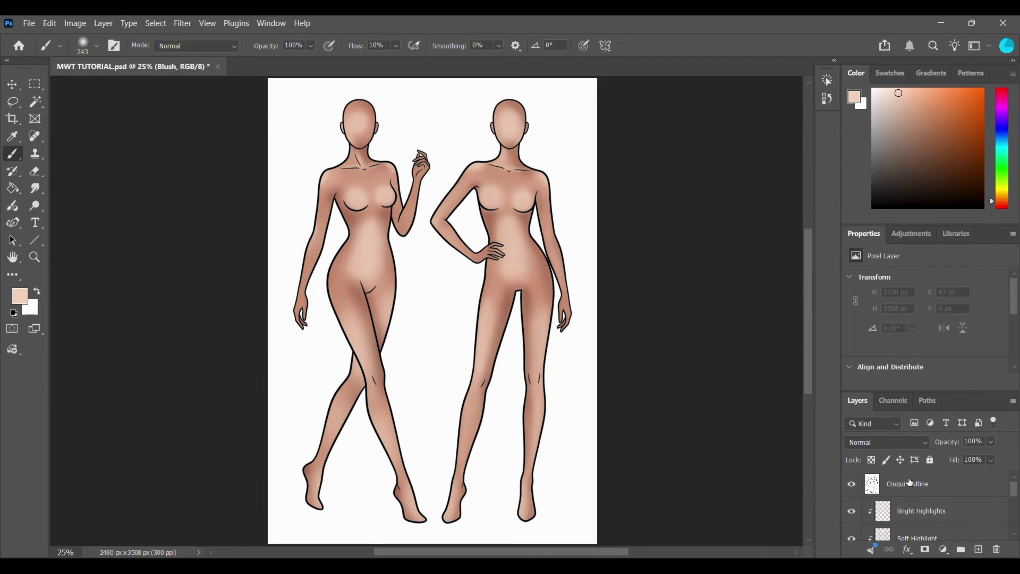
scroll(908, 481, down, 1)
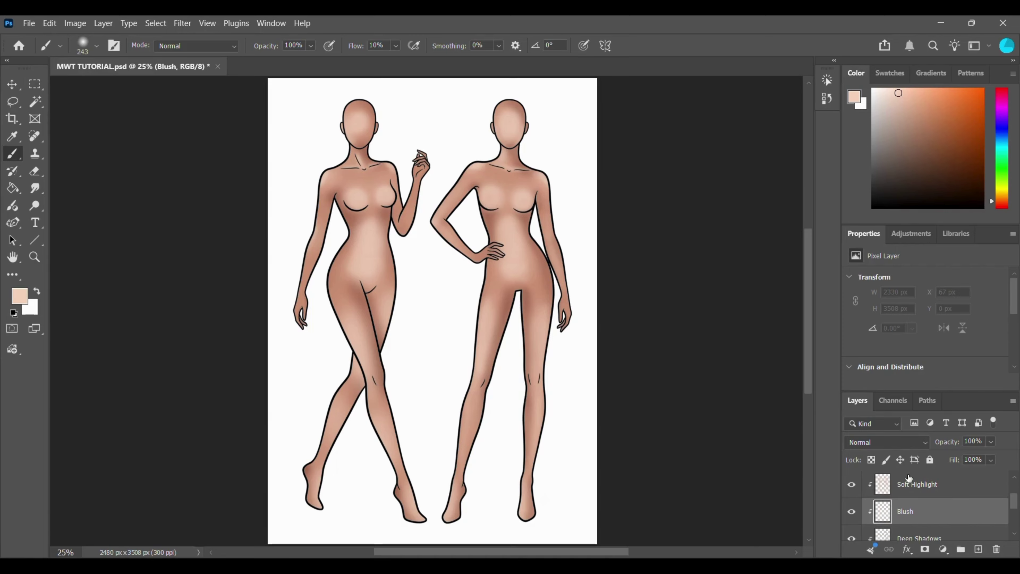
Set the Blush layer to Soft Light blend mode at 20% opacity.
click(921, 441)
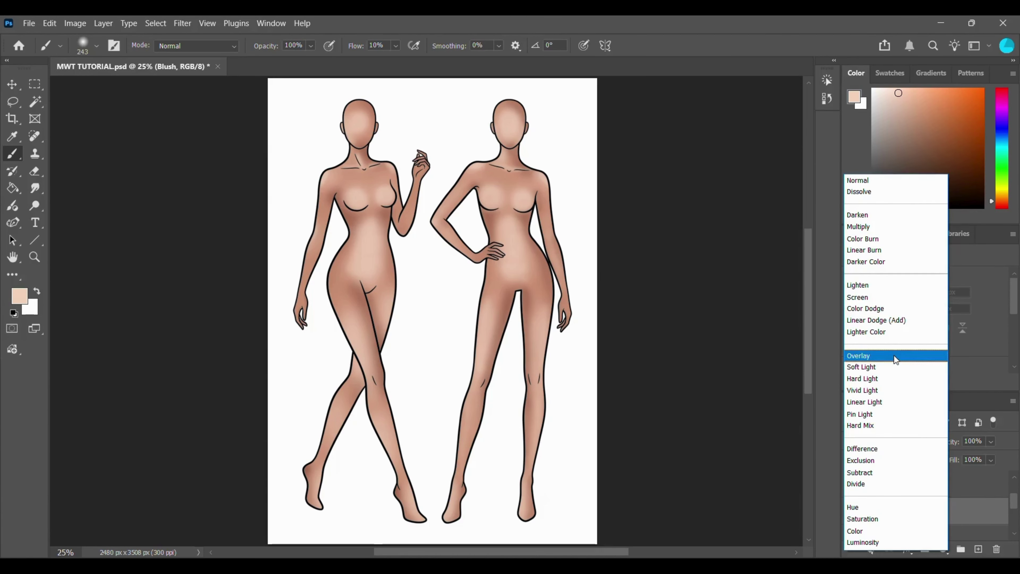
click(889, 366)
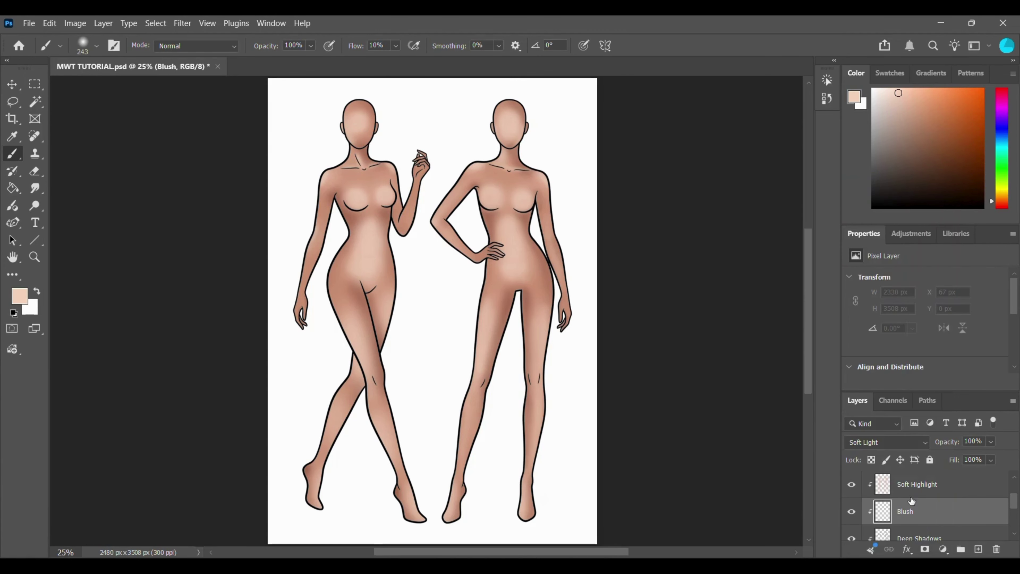
click(991, 441)
drag(1004, 457, 995, 456)
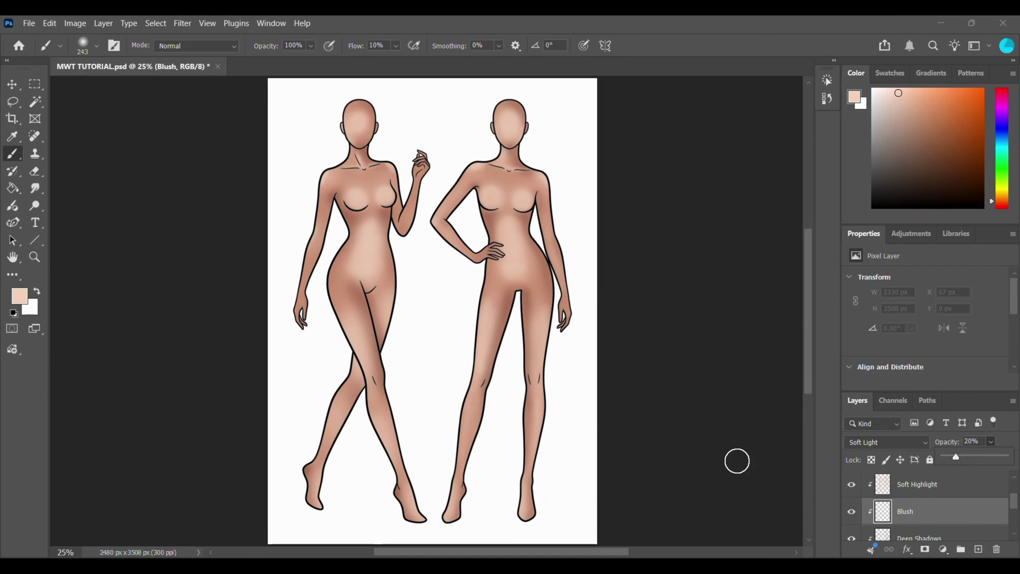
click(737, 460)
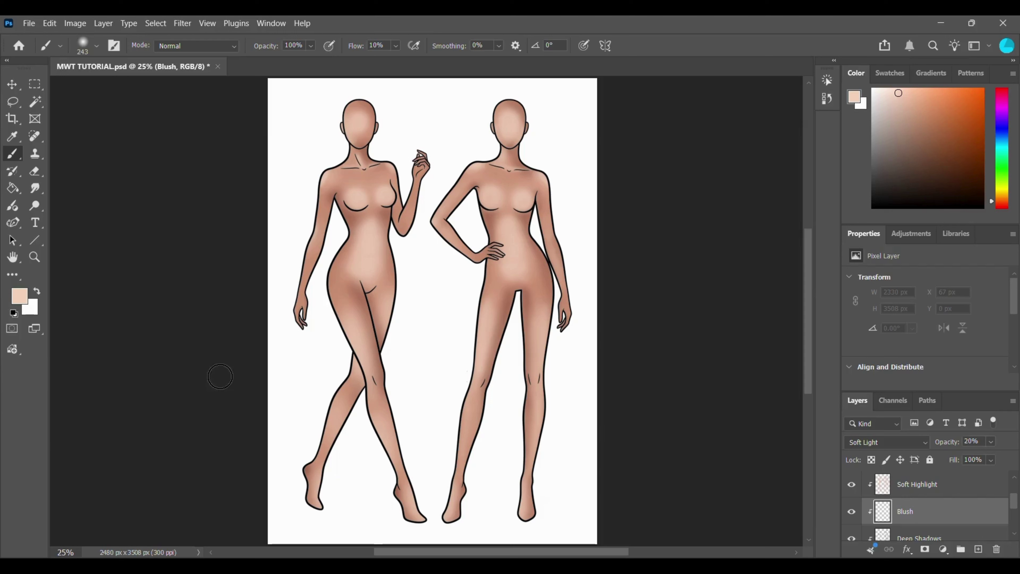
Set the foreground color to the blush tone #D97D78 and activate the Brush tool.
click(22, 294)
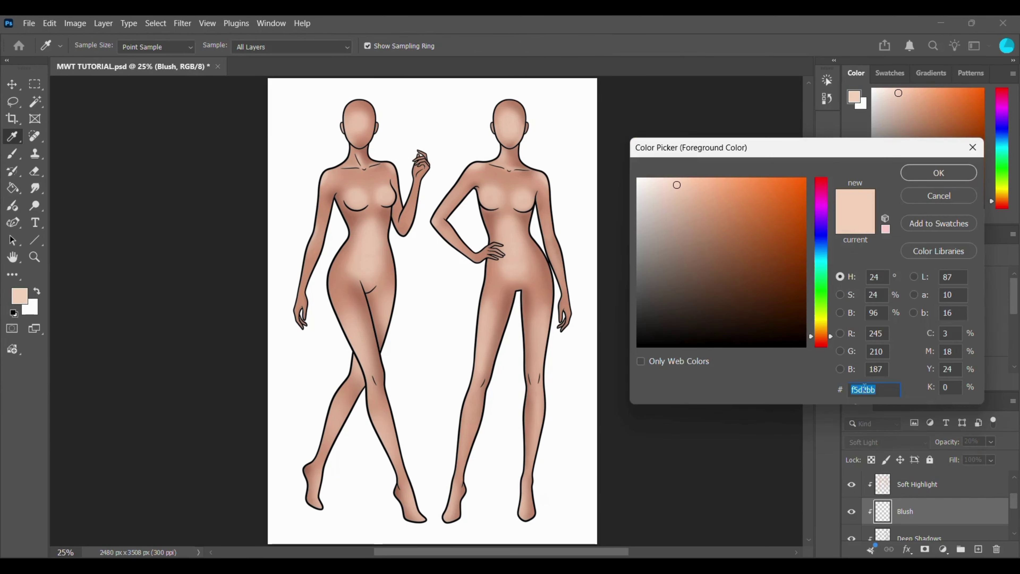
key(BackSpace)
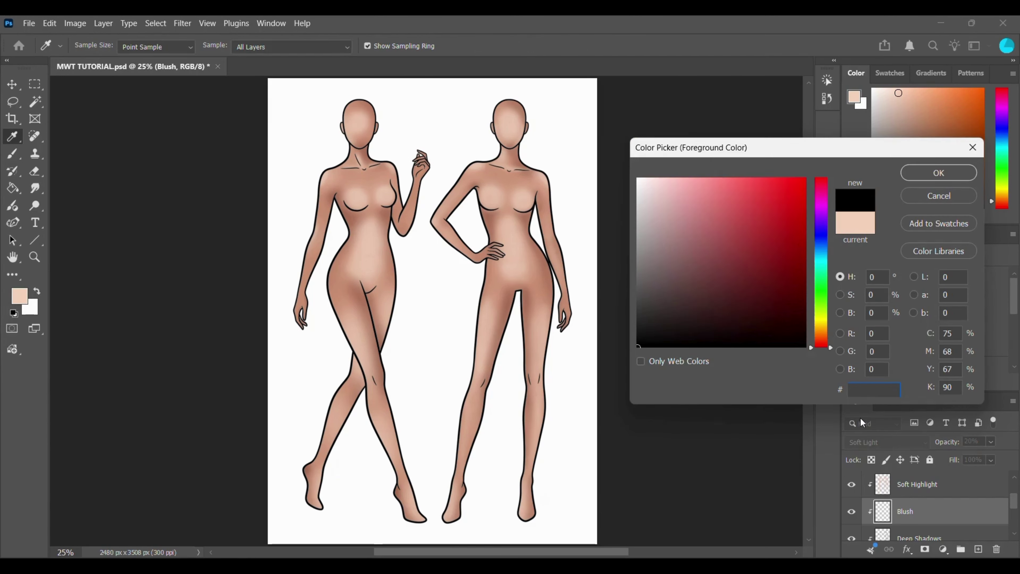
text(d9)
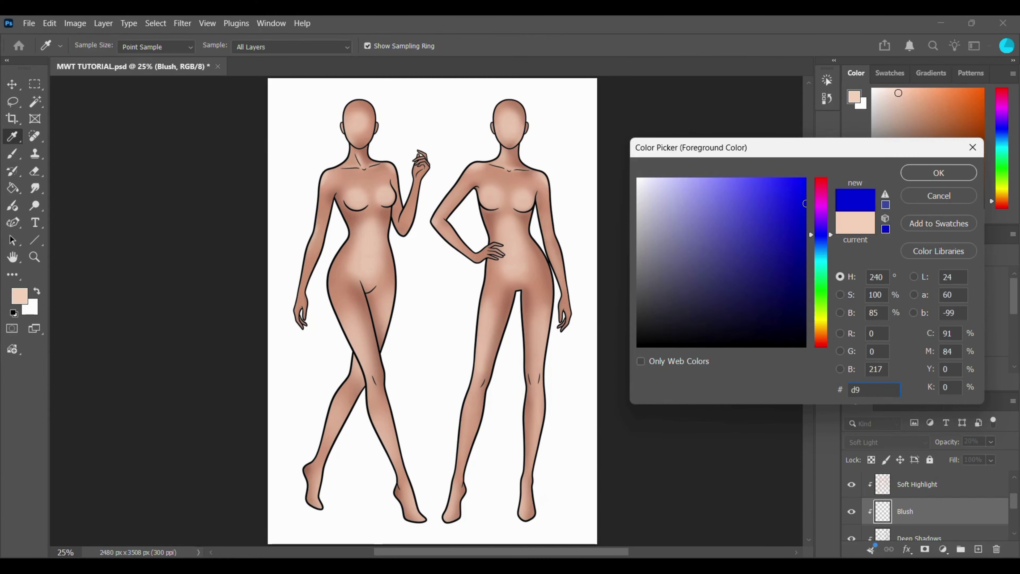
text(7d78)
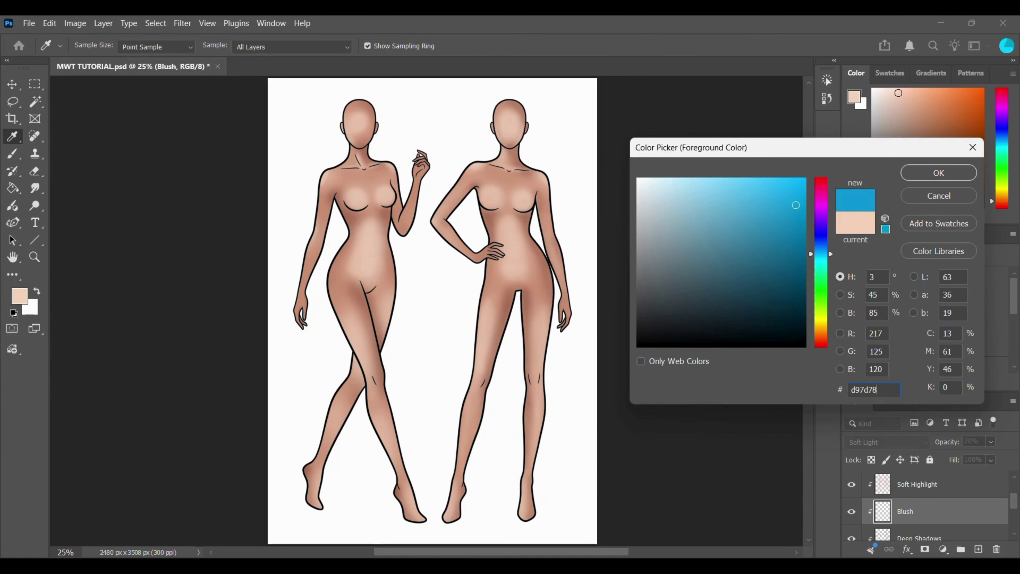
click(927, 174)
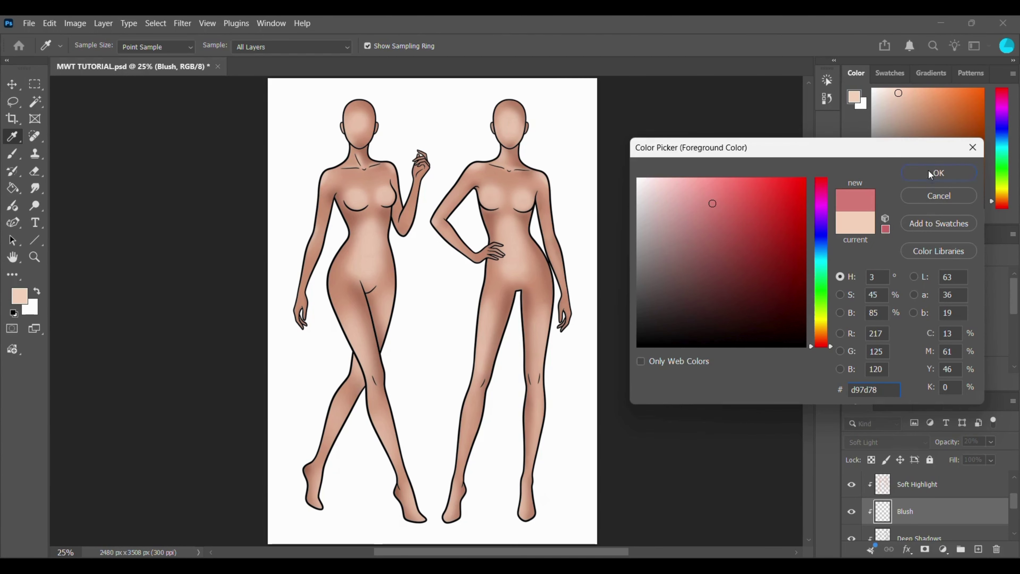
key(b)
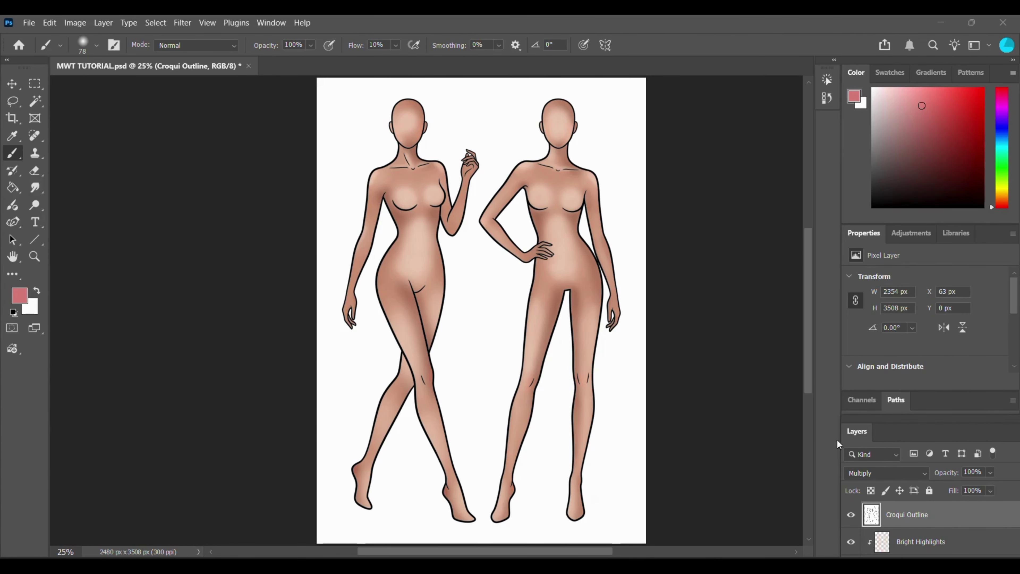
Move the Croqui Outline layer below Skin Base, directly above the Background layer.
drag(854, 434, 328, 112)
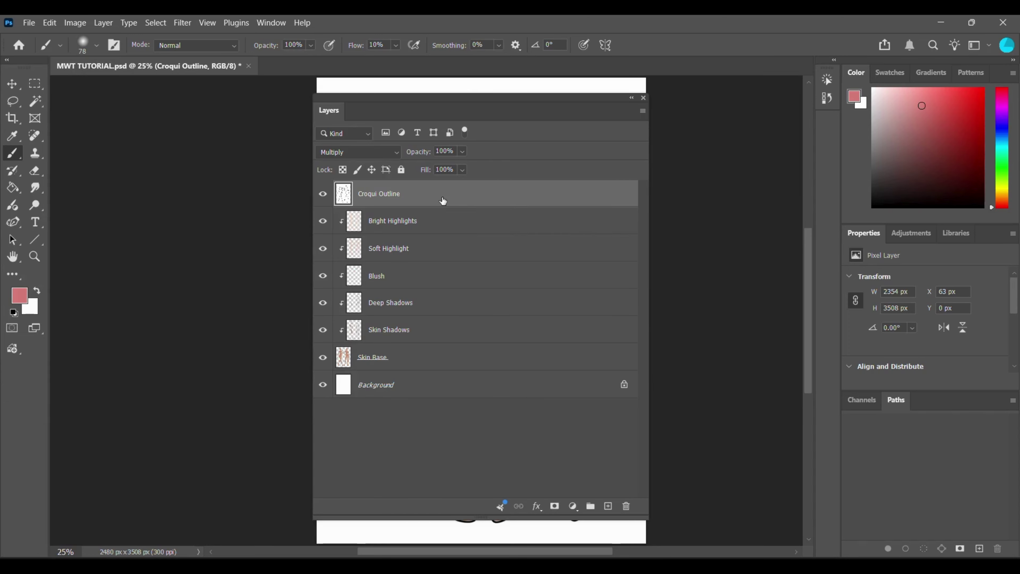
drag(442, 195, 433, 360)
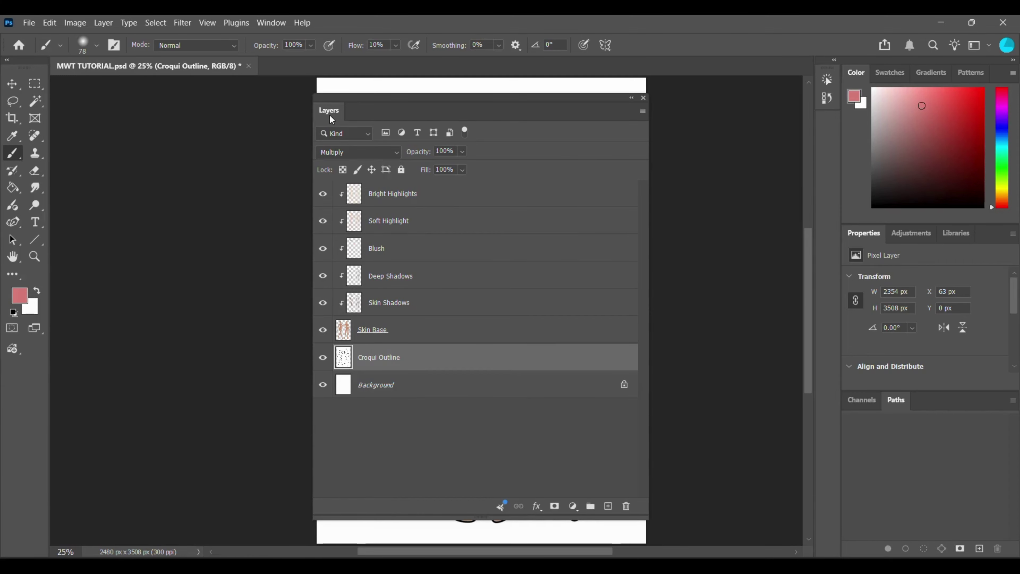
drag(330, 115, 856, 429)
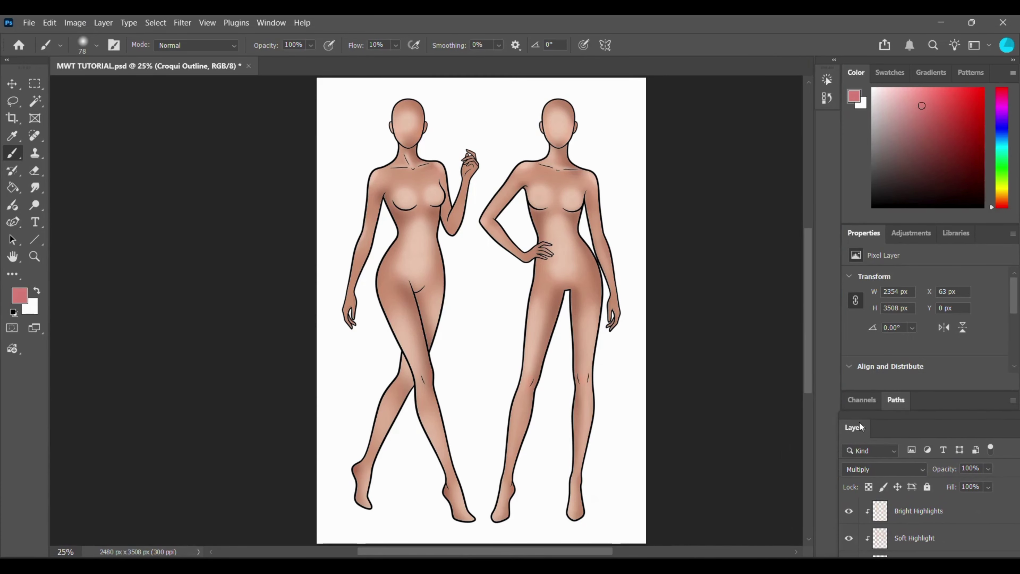
Export the artwork as a PNG at 100% scale to the Documents folder with the file name "Image".
click(30, 24)
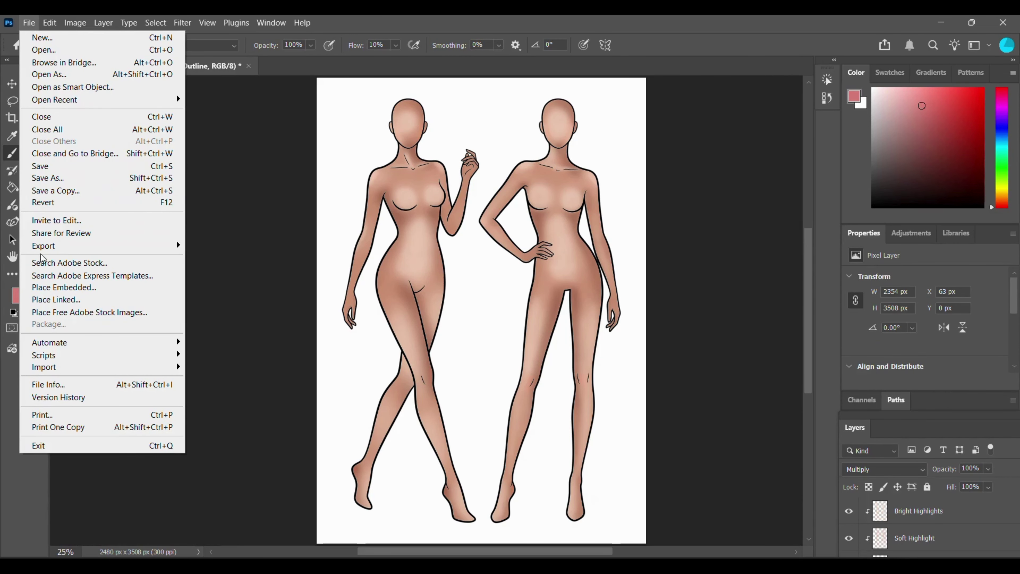
mouse_move(44, 249)
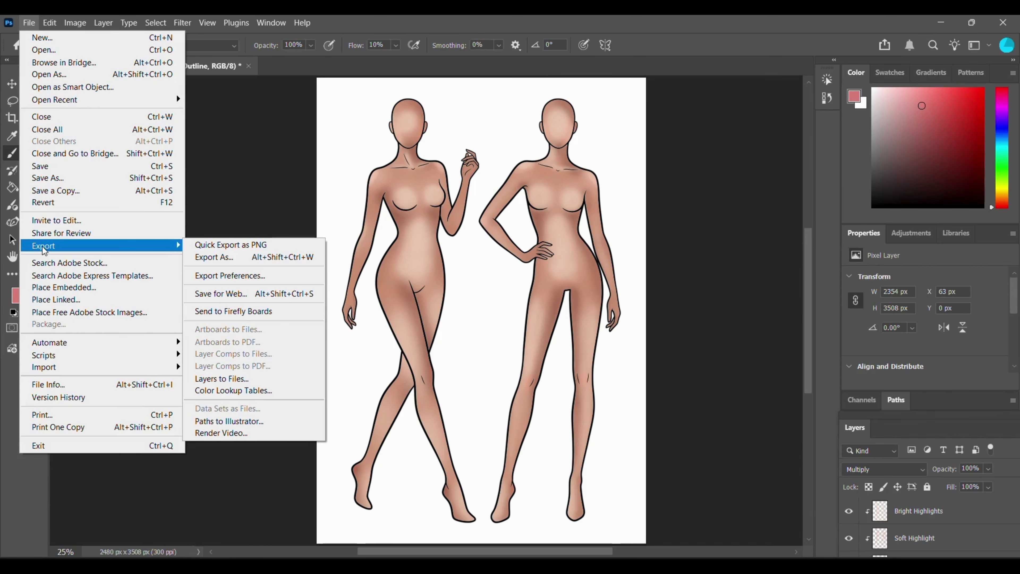
click(198, 257)
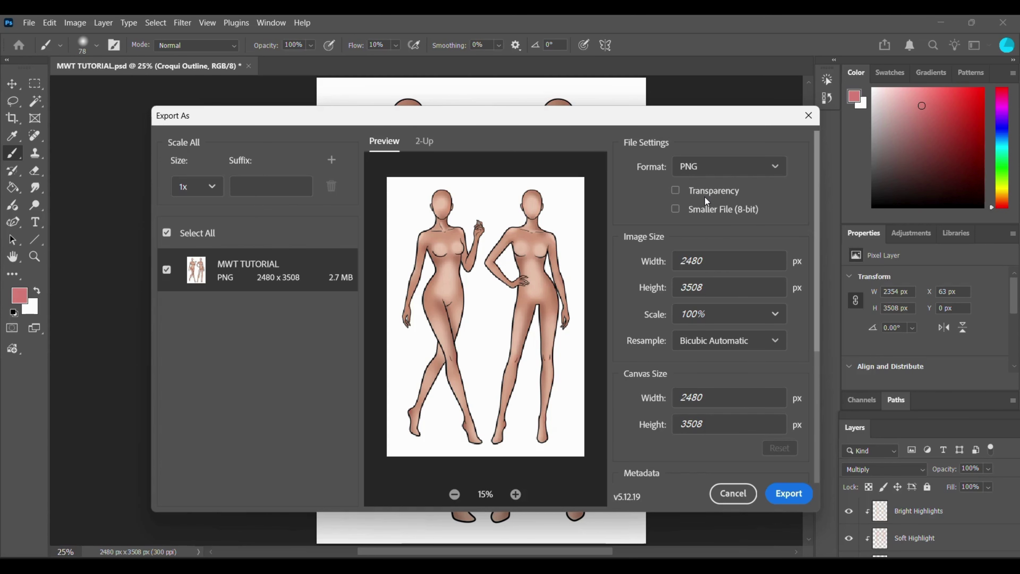
click(790, 494)
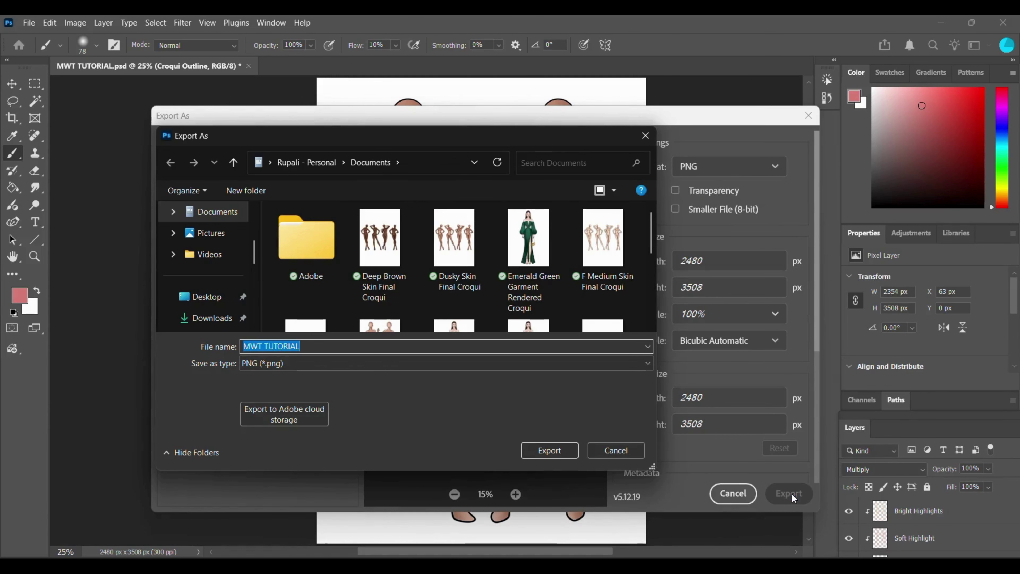
click(311, 345)
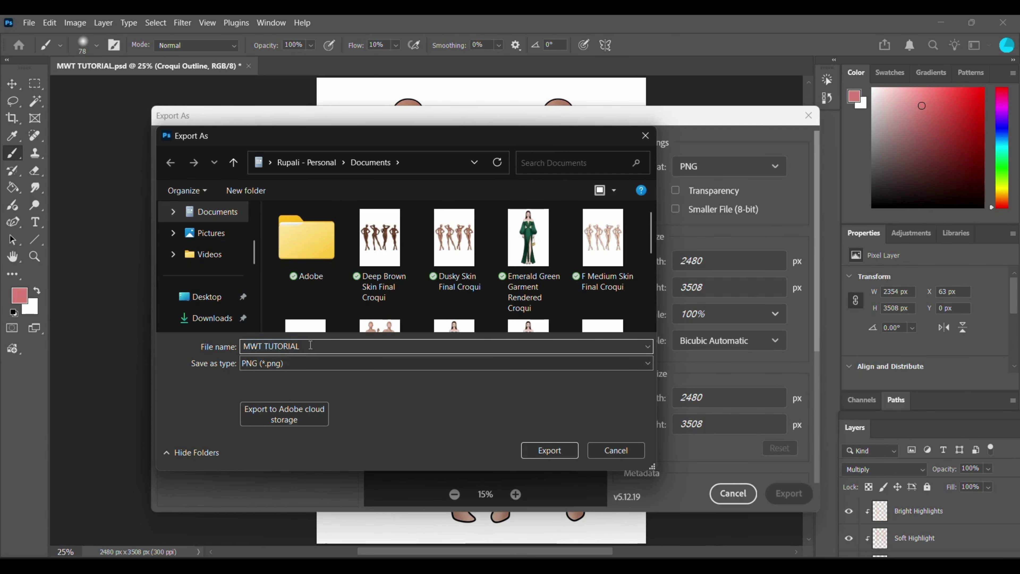
drag(310, 345, 243, 347)
key(BackSpace)
text(Image)
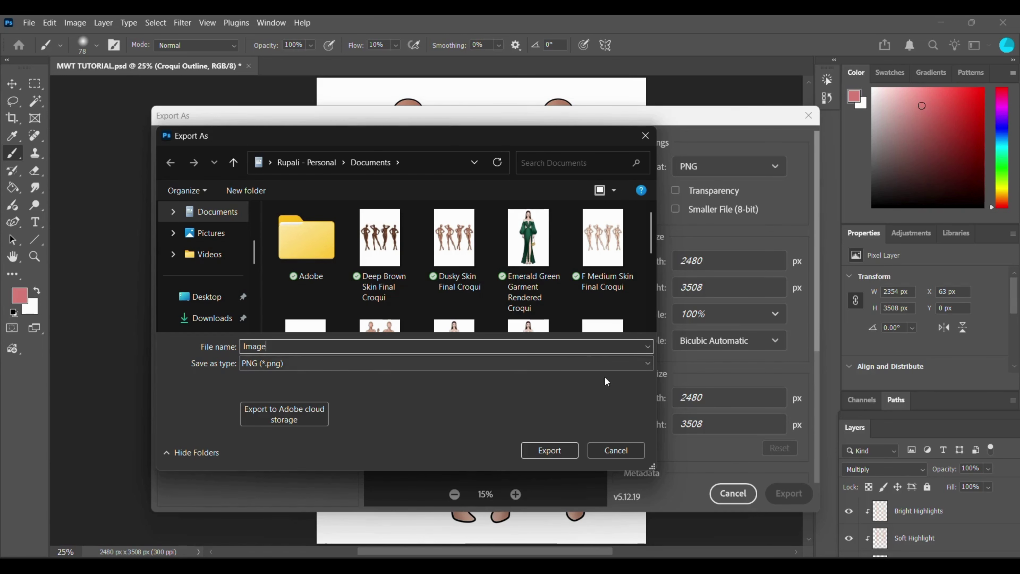
click(545, 449)
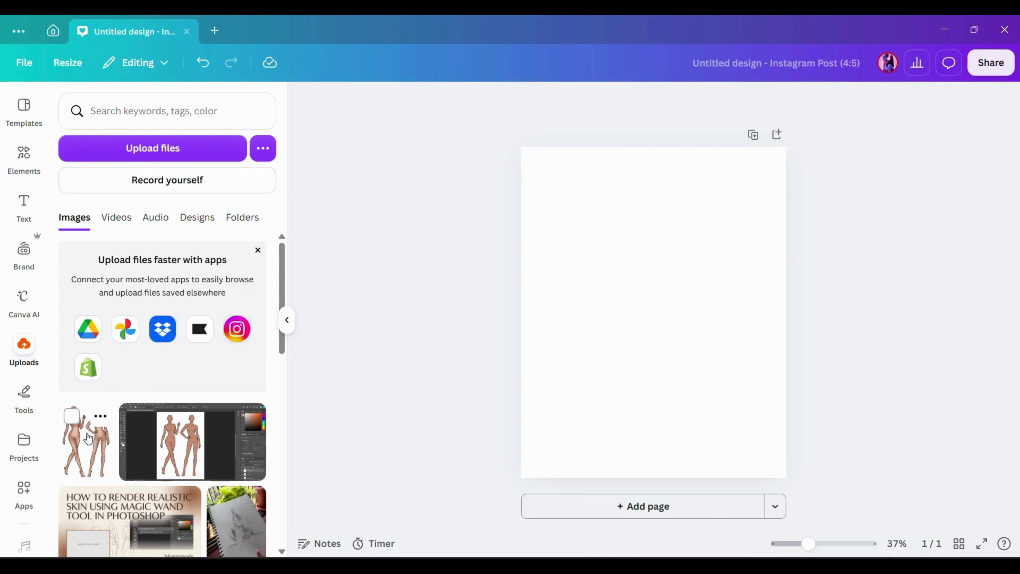
Switch to Canva and upload the "Final Shadows and Highlights" PNG from the Documents folder.
click(136, 148)
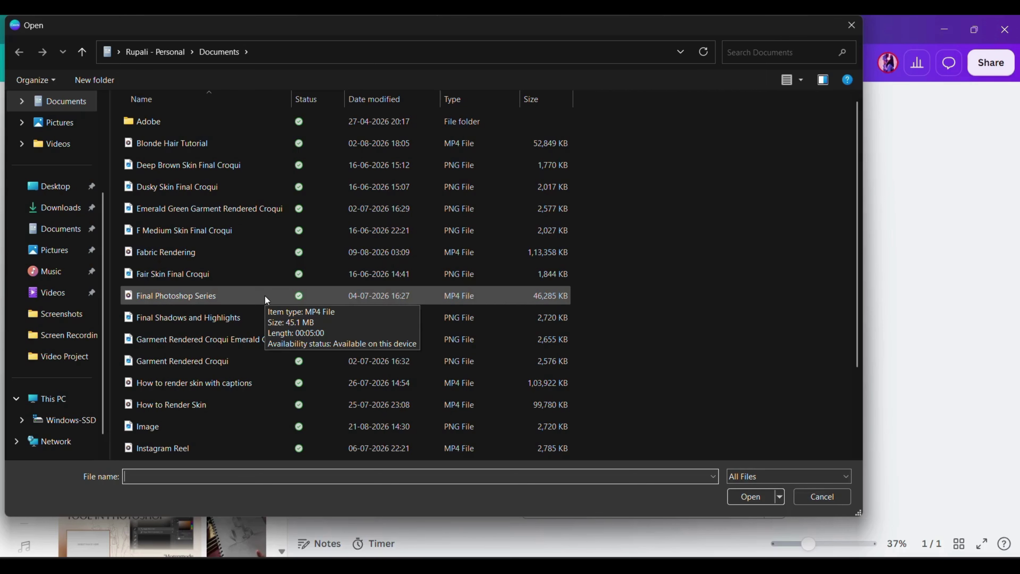
click(220, 319)
click(751, 497)
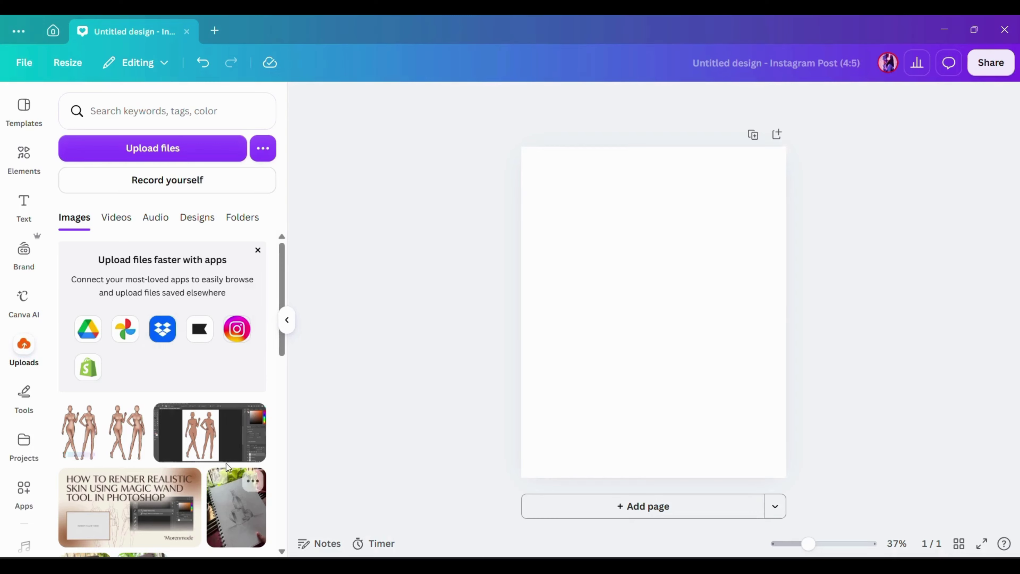
Place the newly uploaded croqui image on the blank Instagram post page.
click(73, 426)
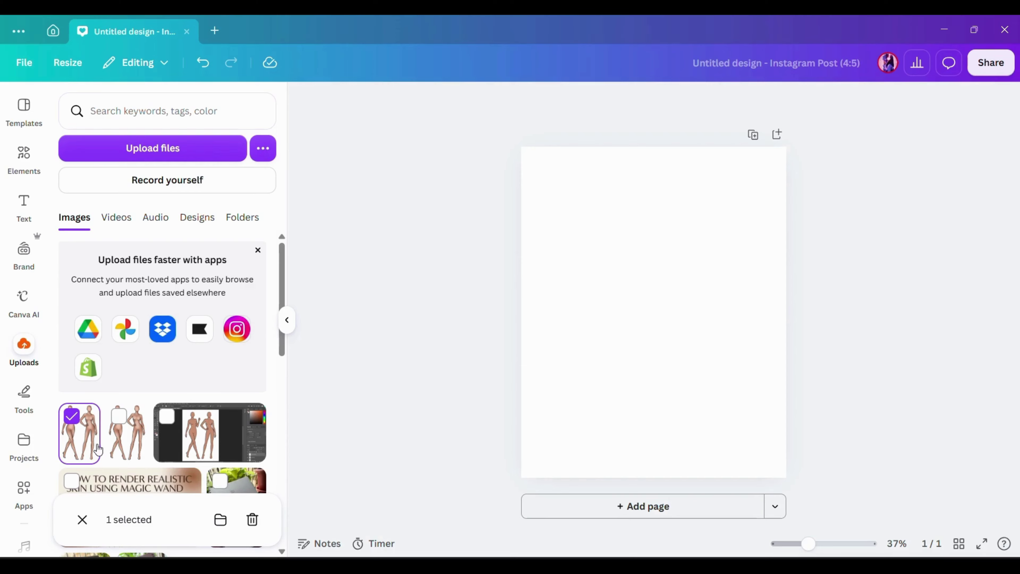
click(85, 444)
click(82, 438)
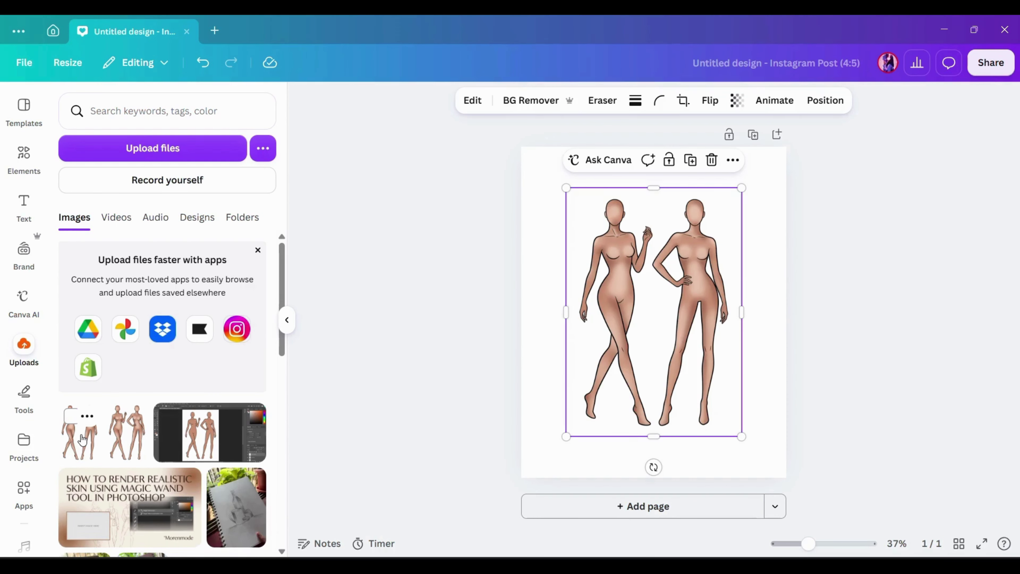
click(898, 410)
Enlarge the croqui image to nearly the full height of the page and collapse the uploads list.
click(721, 405)
drag(566, 436, 521, 458)
drag(741, 187, 790, 160)
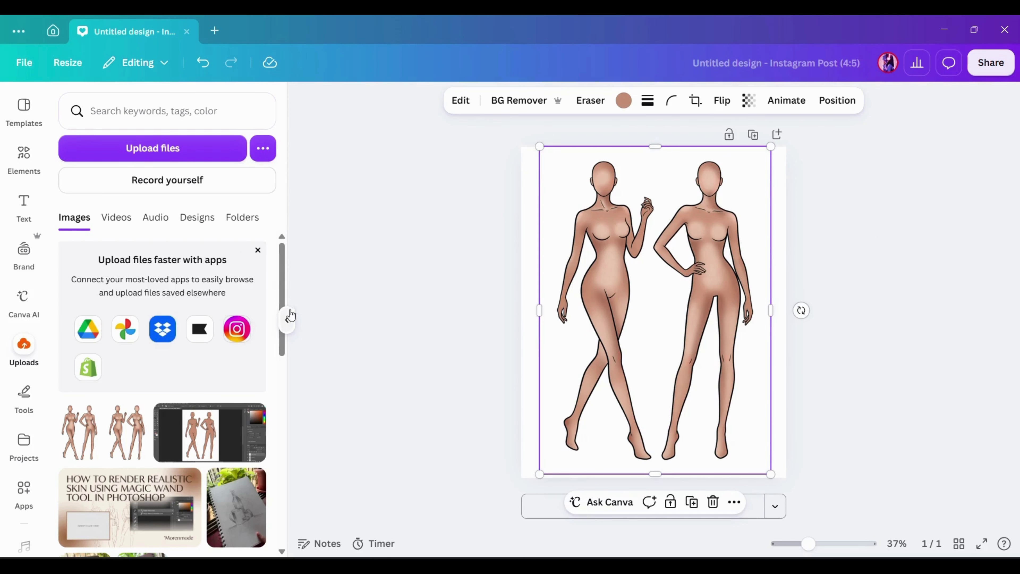
click(286, 320)
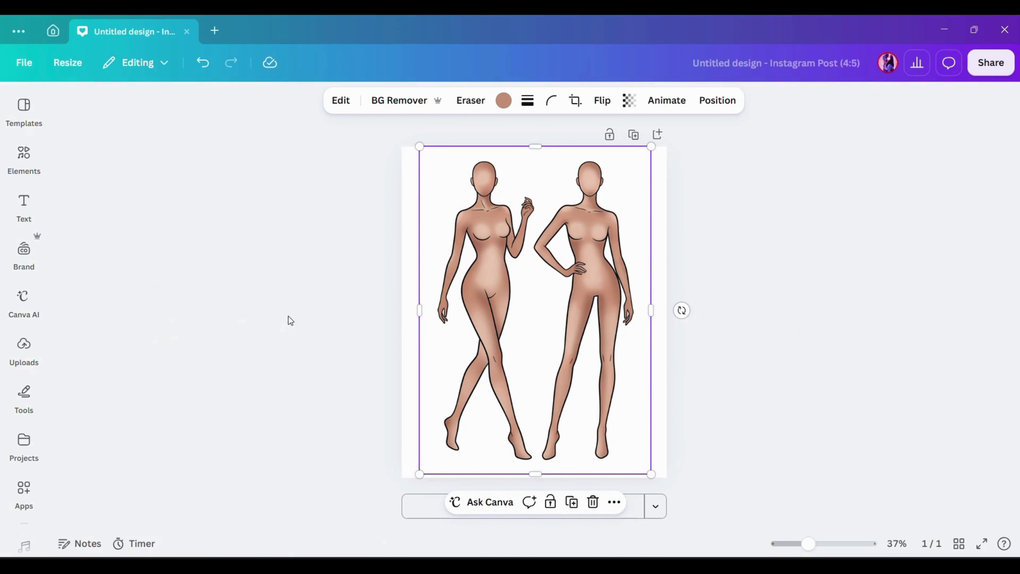
click(658, 385)
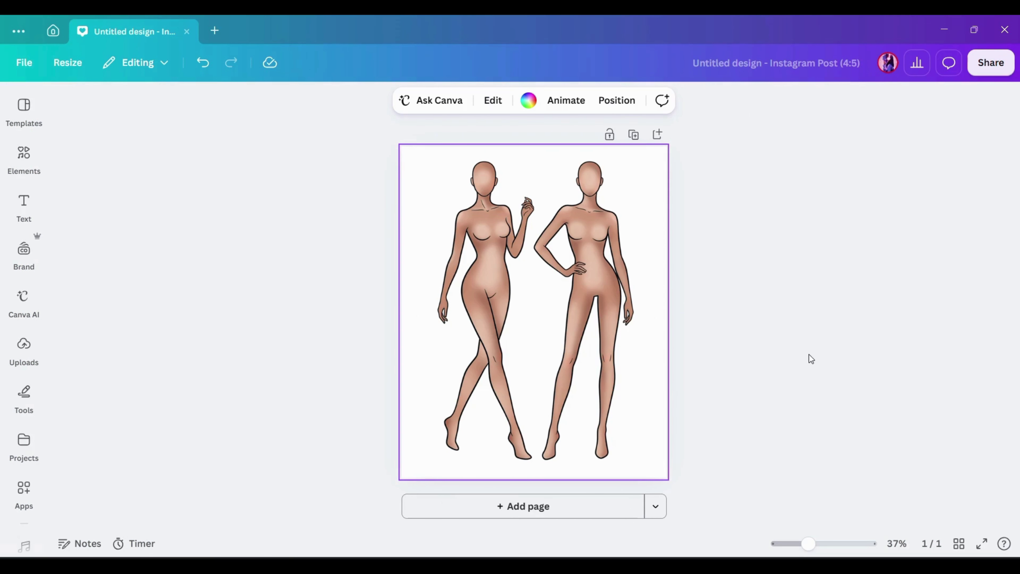